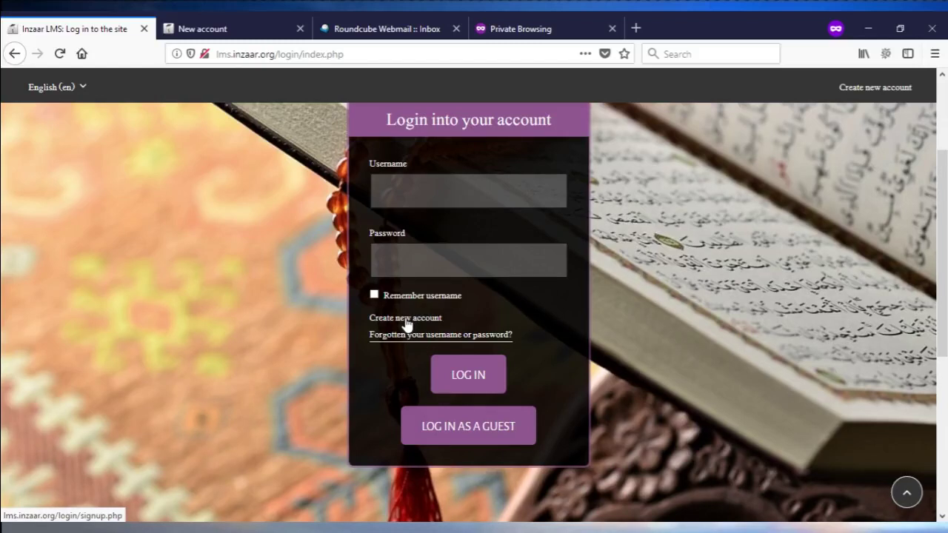
Step: Open the new account sign-up form and examine its account, personal, address and qualification fields
click(406, 324)
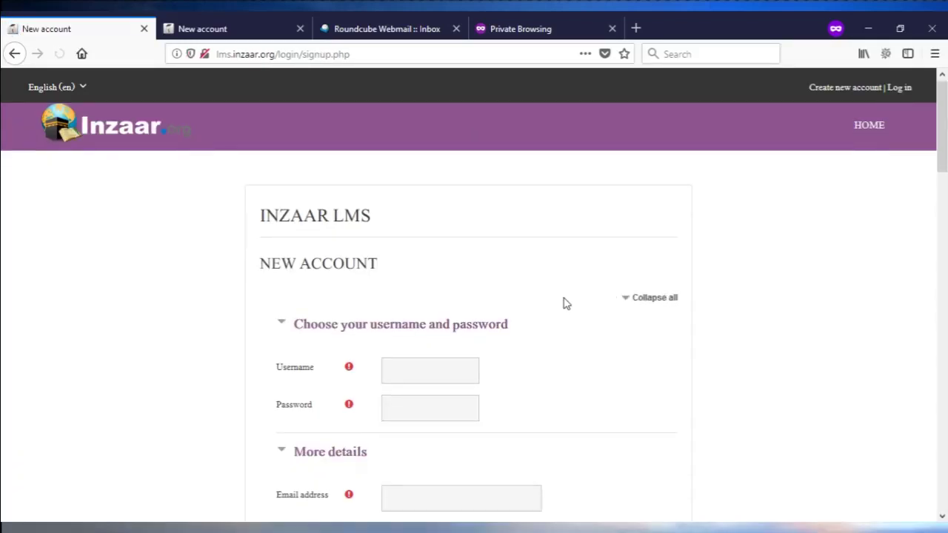
scroll(563, 304, down, 3)
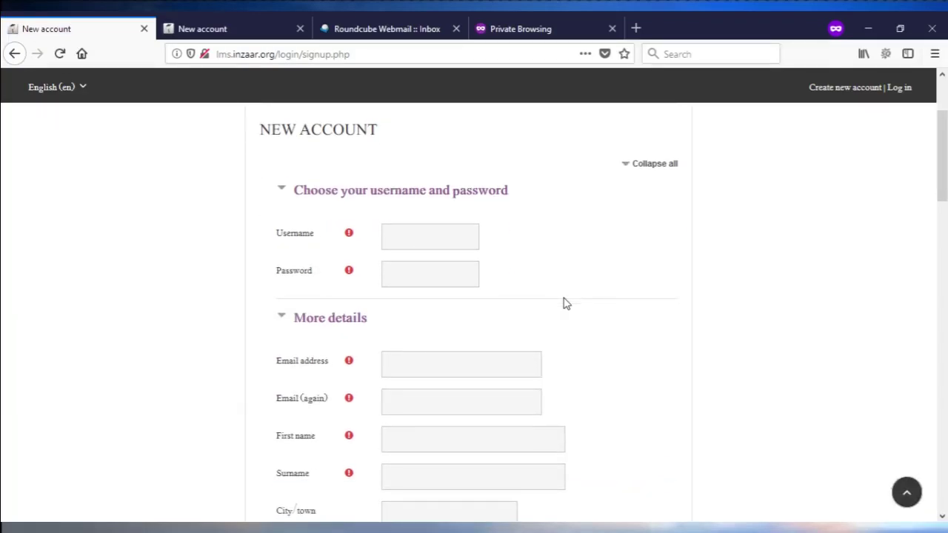
scroll(563, 304, down, 2)
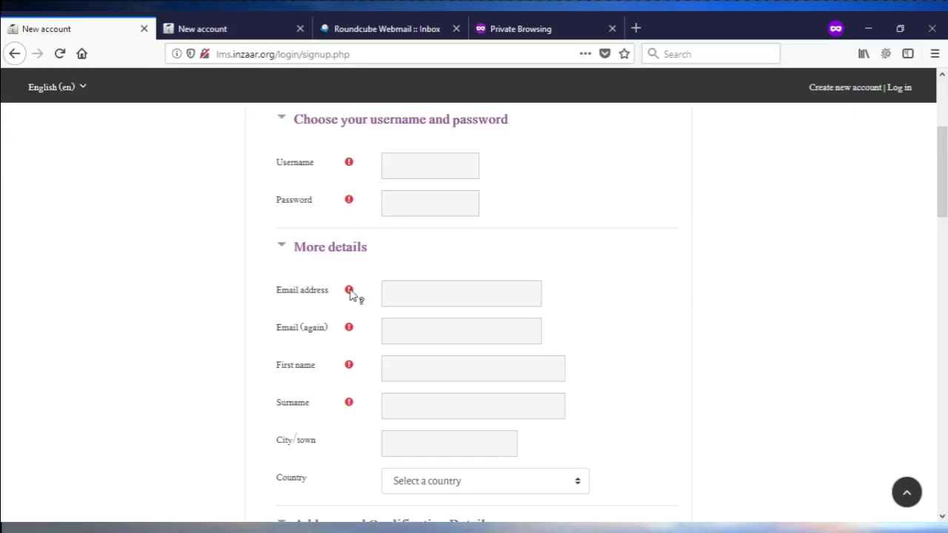
scroll(366, 337, down, 4)
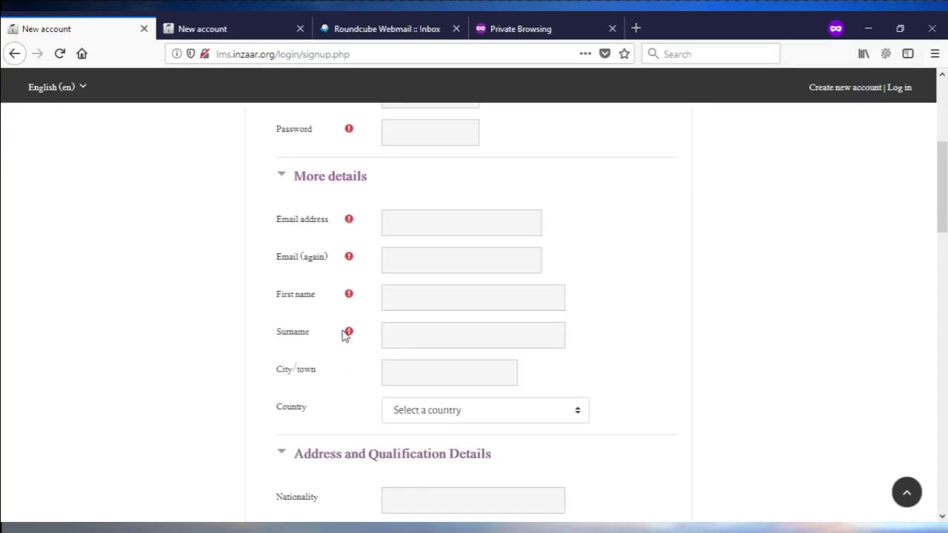
scroll(377, 336, down, 10)
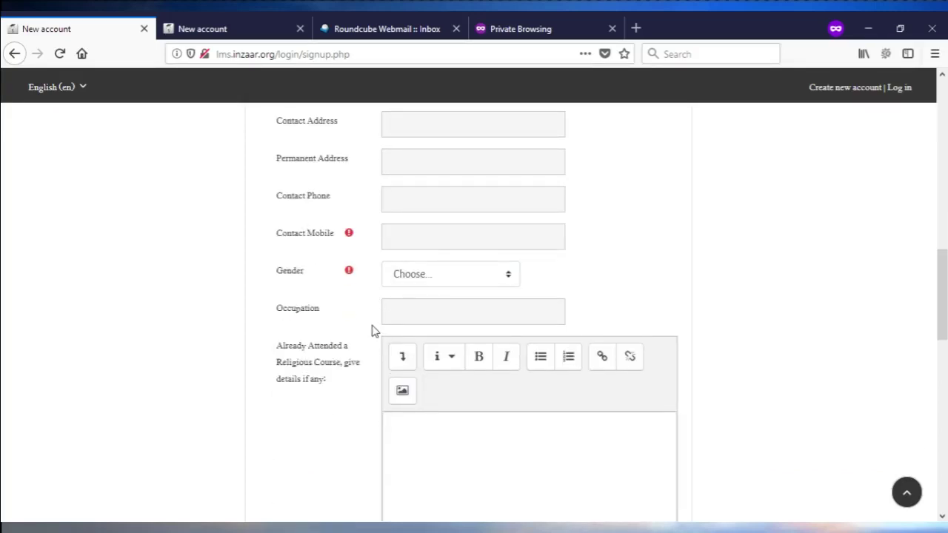
scroll(374, 328, down, 8)
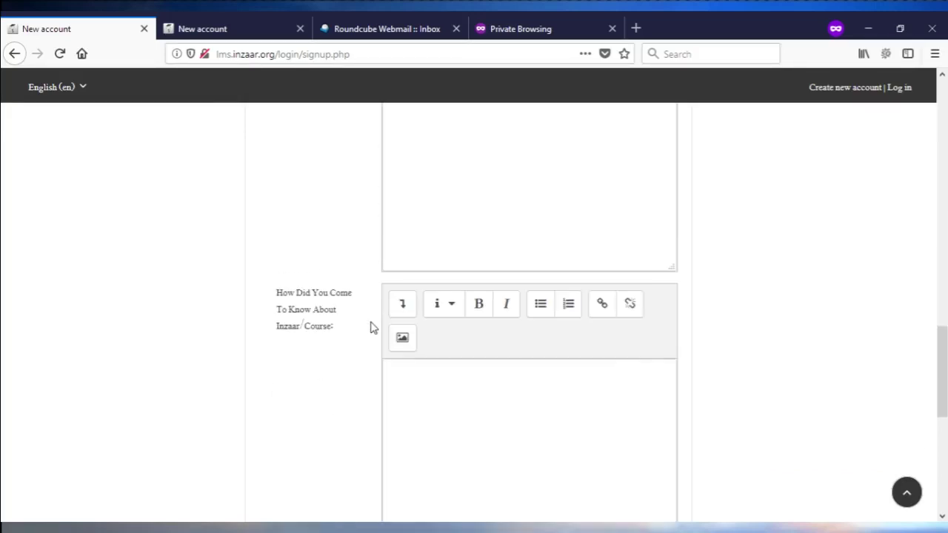
scroll(372, 326, up, 18)
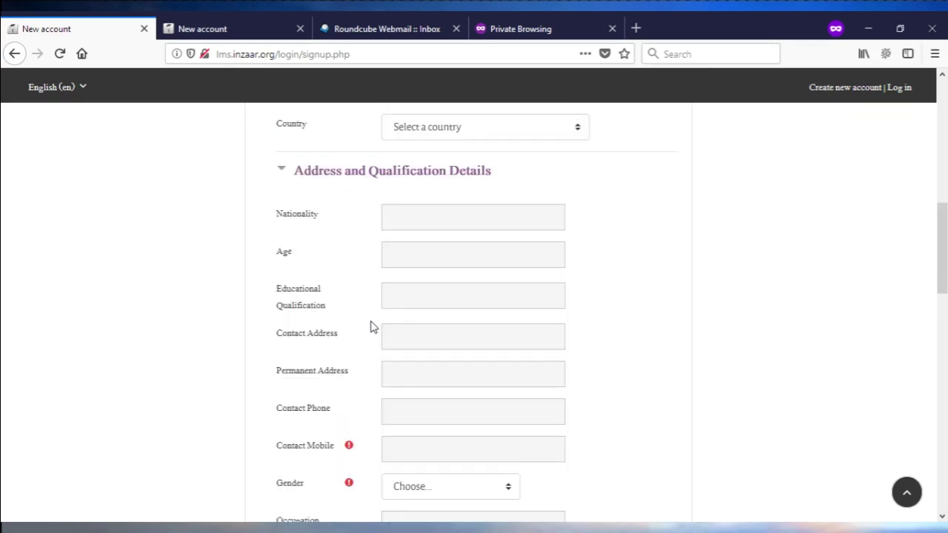
scroll(372, 328, up, 5)
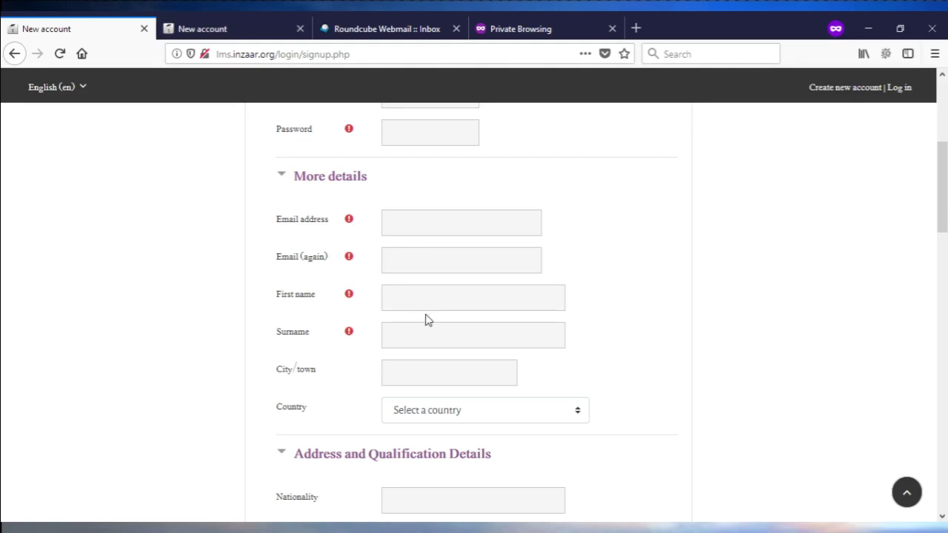
Step: Switch to the already completed New account form, review its entries and submit it to create the account
click(271, 37)
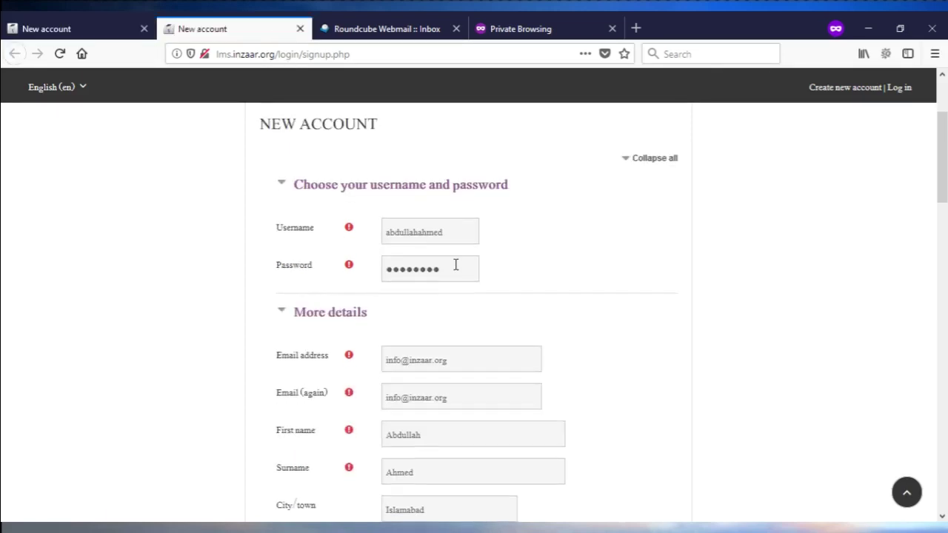
scroll(455, 263, down, 3)
scroll(456, 263, down, 3)
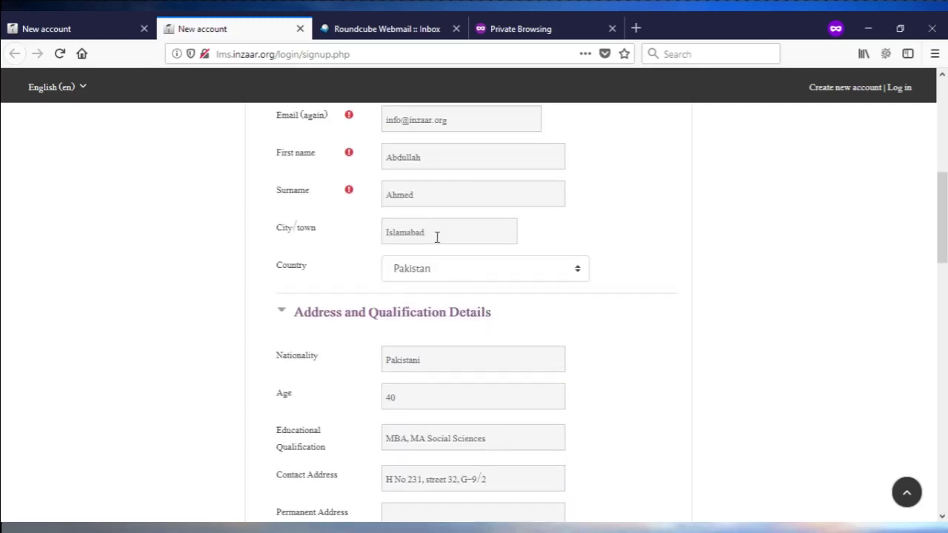
scroll(436, 237, down, 2)
key(Tab)
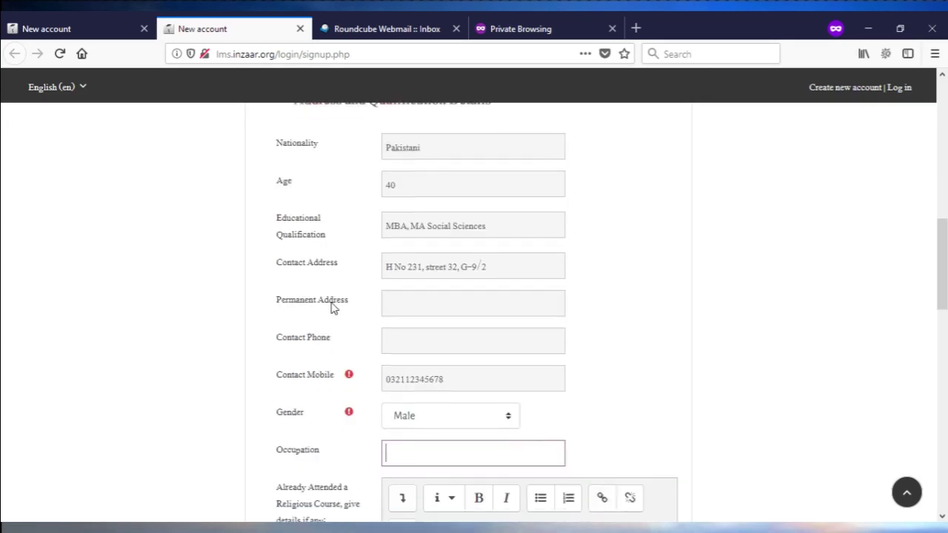
scroll(260, 311, down, 2)
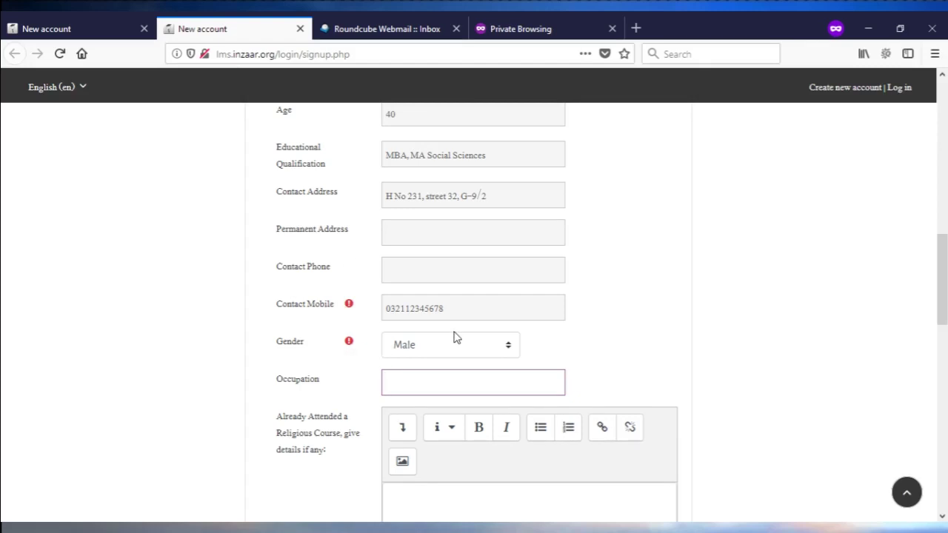
scroll(453, 337, down, 4)
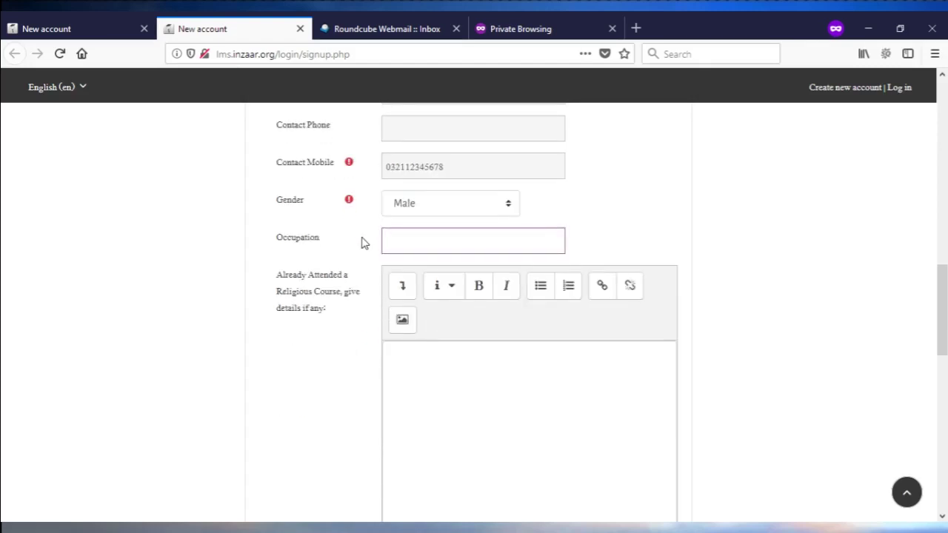
scroll(363, 243, down, 15)
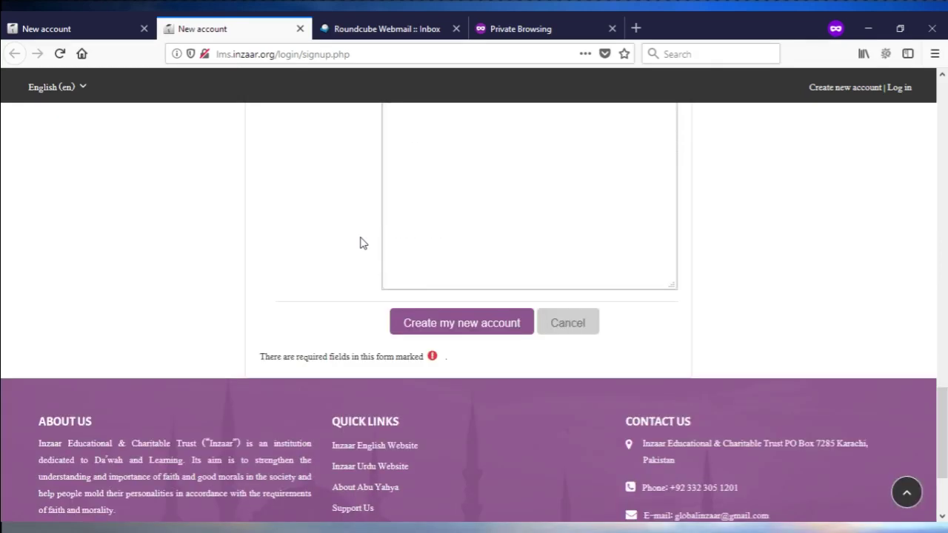
click(462, 325)
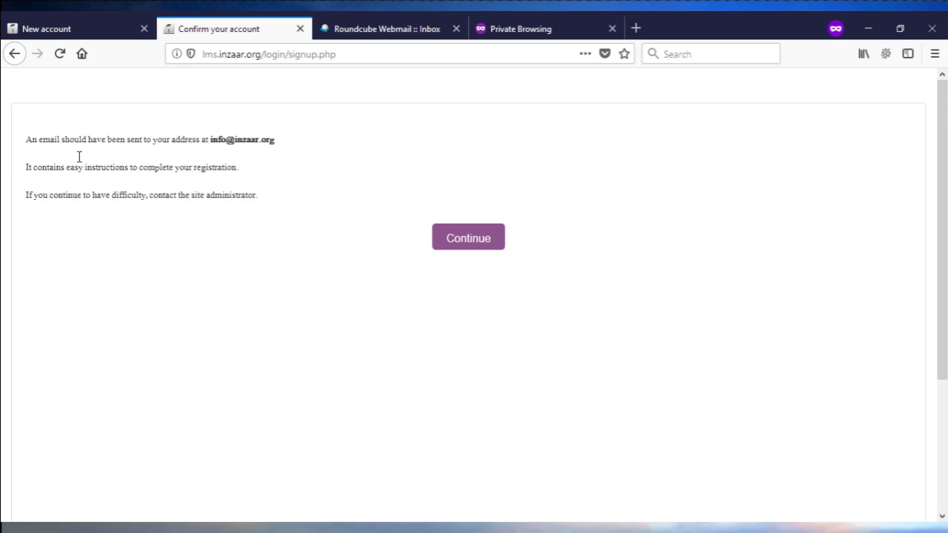
Step: Switch to Roundcube Webmail, reload the inbox and open the newest "Inzaar LMS: account confirmation" message
click(381, 30)
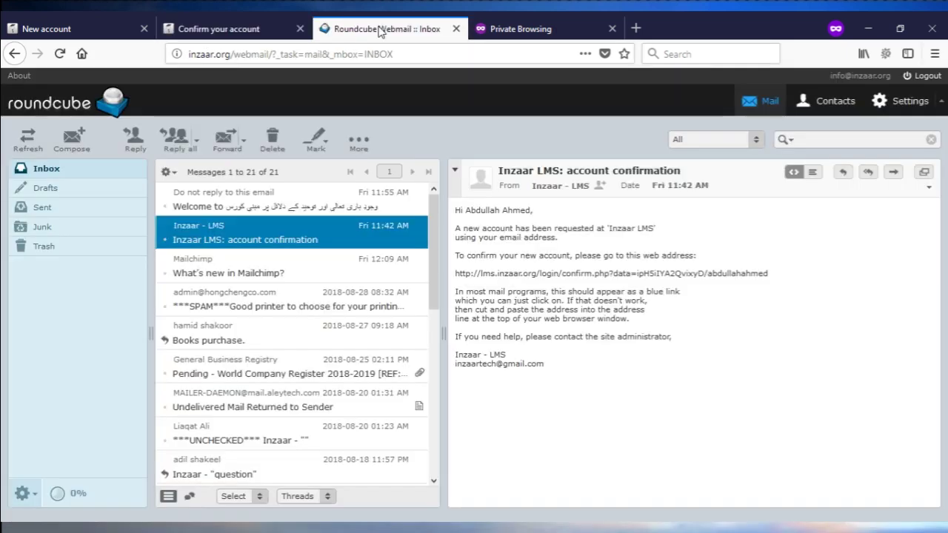
click(69, 171)
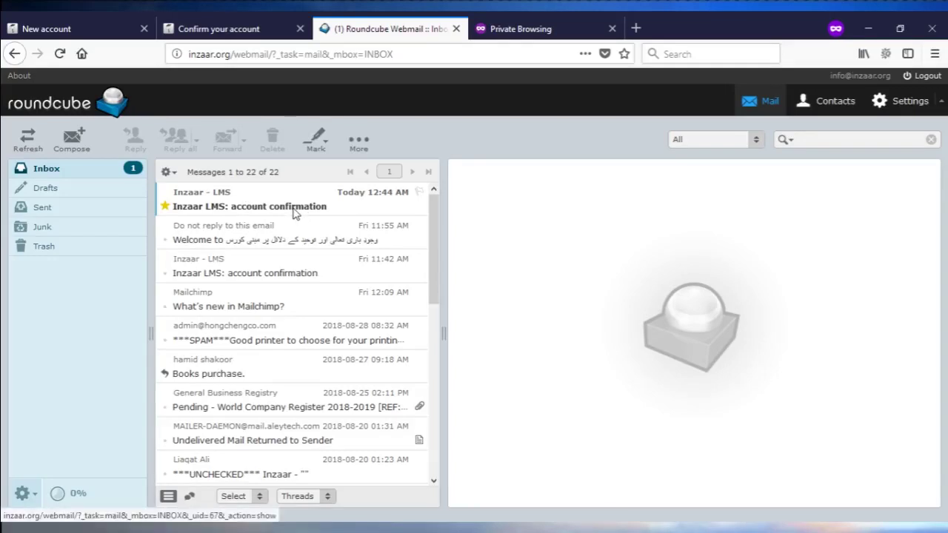
click(297, 212)
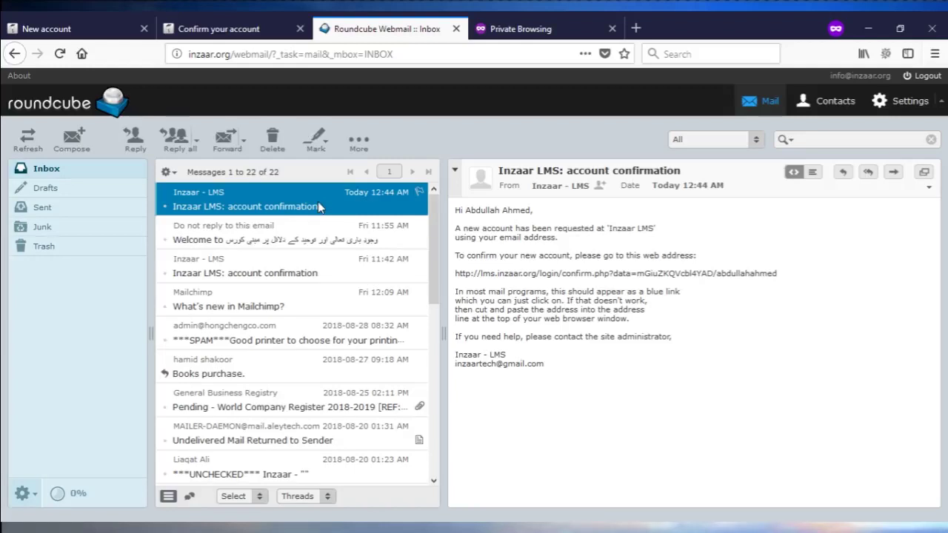
Step: Open the registration confirmation link from the e-mail in a new tab and continue to the Inzaar LMS site
triple_click(514, 274)
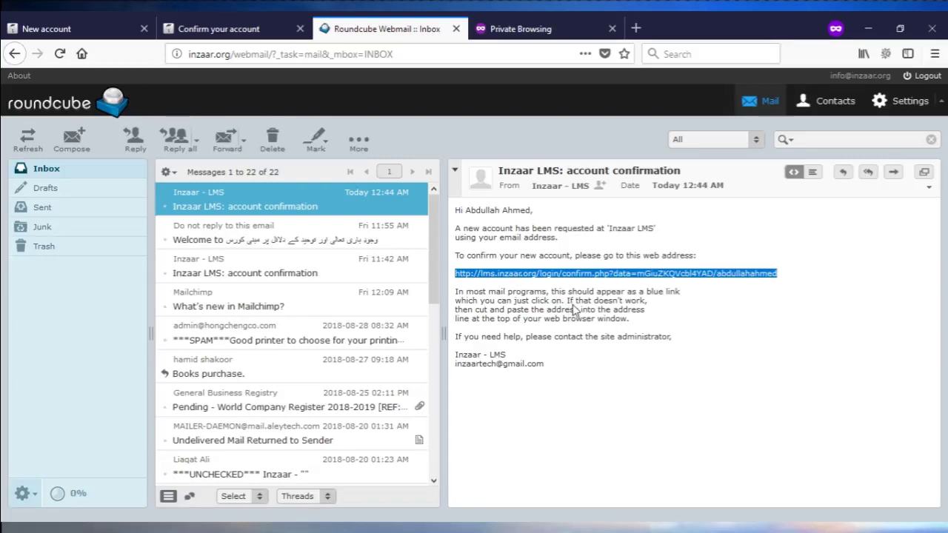
click(563, 274)
click(534, 28)
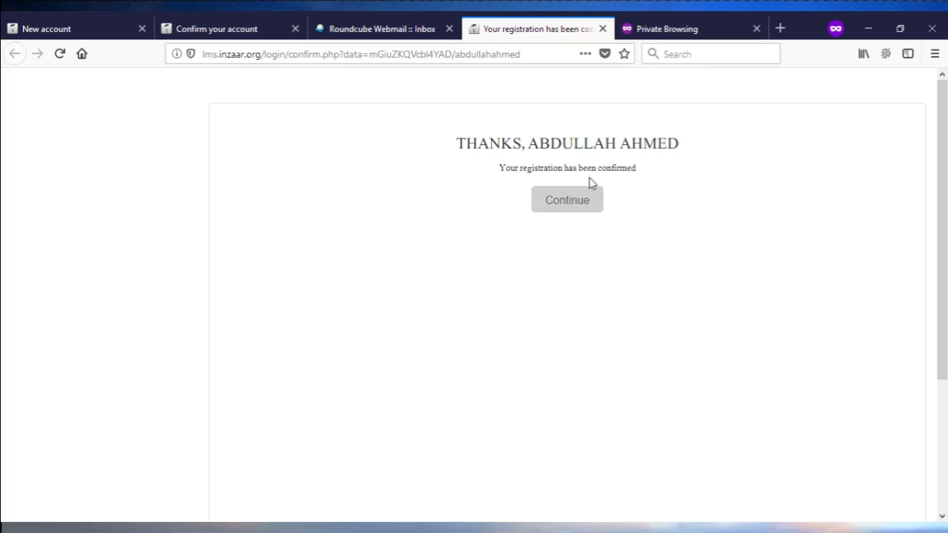
click(569, 203)
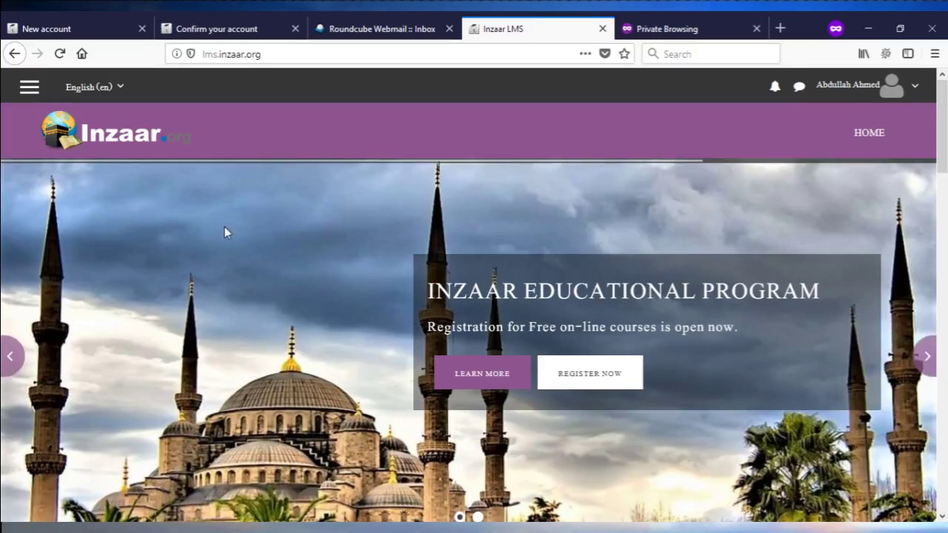
Step: Log out of the newly registered account from the Inzaar LMS home page
scroll(227, 230, down, 3)
scroll(237, 218, up, 3)
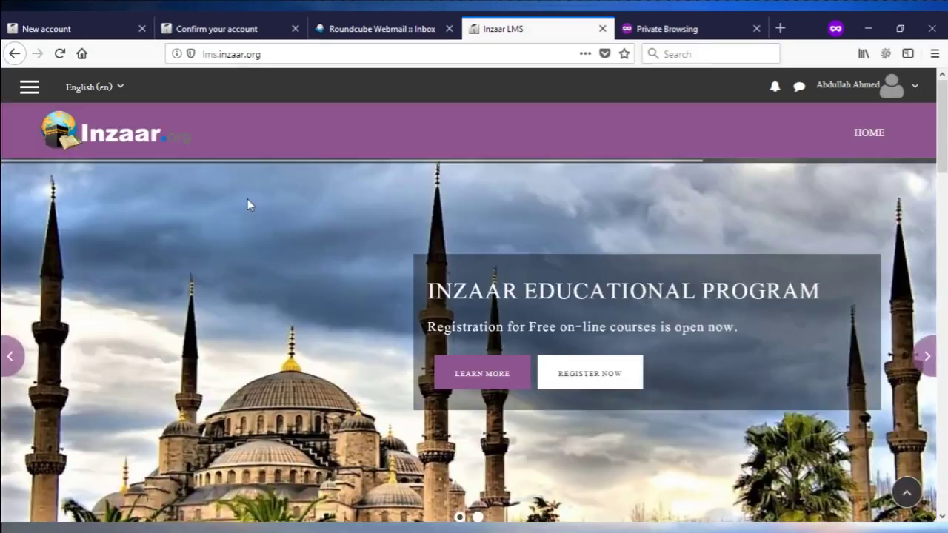
click(913, 92)
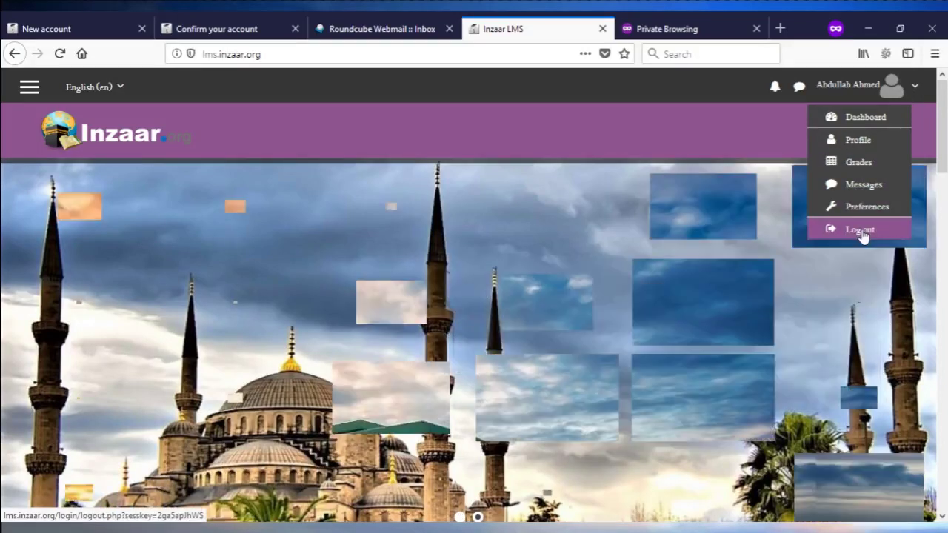
click(862, 231)
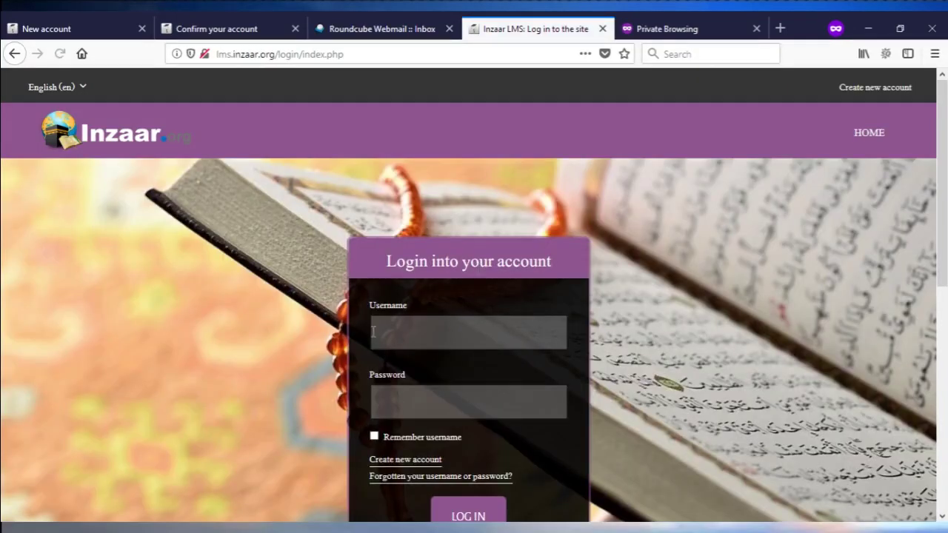
Step: Log in to Inzaar LMS with the account's username and password, and close the unused Private Browsing tab
scroll(407, 291, down, 2)
click(442, 264)
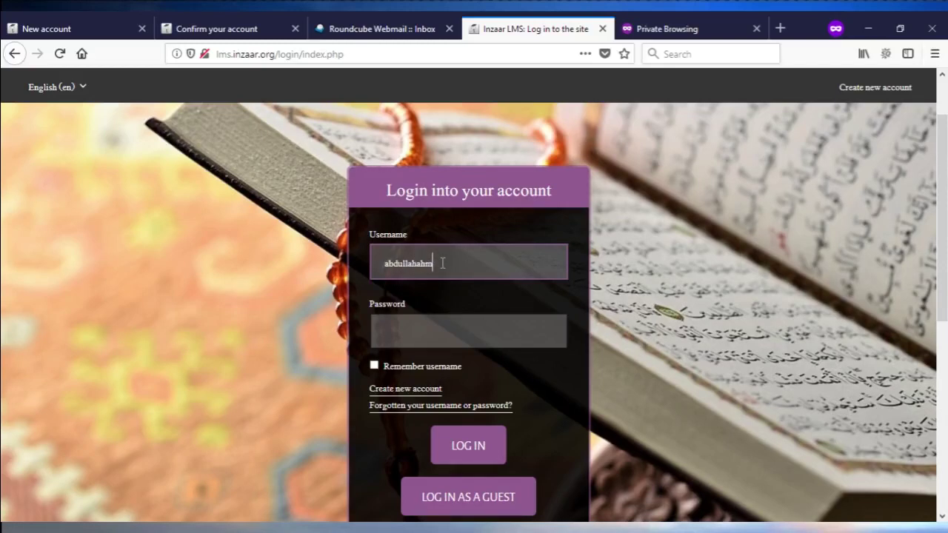
key(Tab)
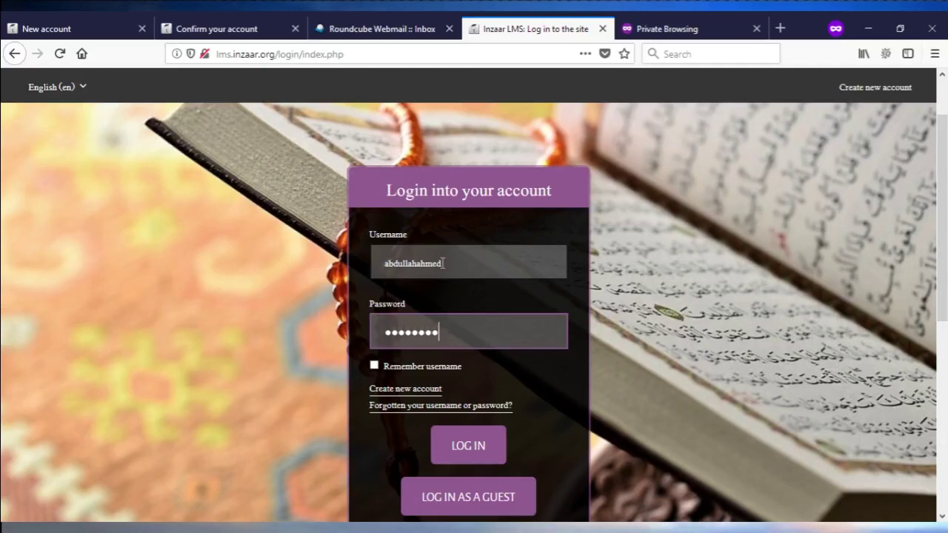
click(480, 446)
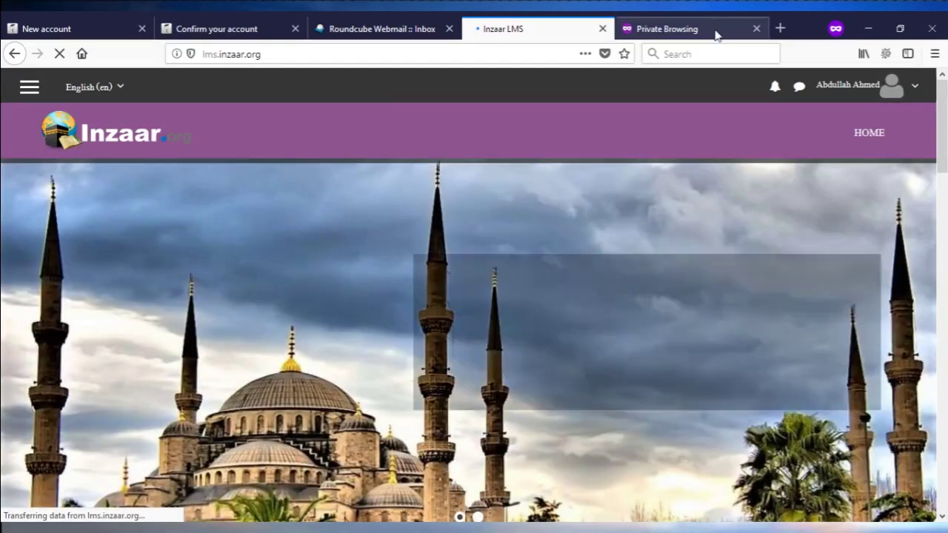
click(733, 31)
click(756, 29)
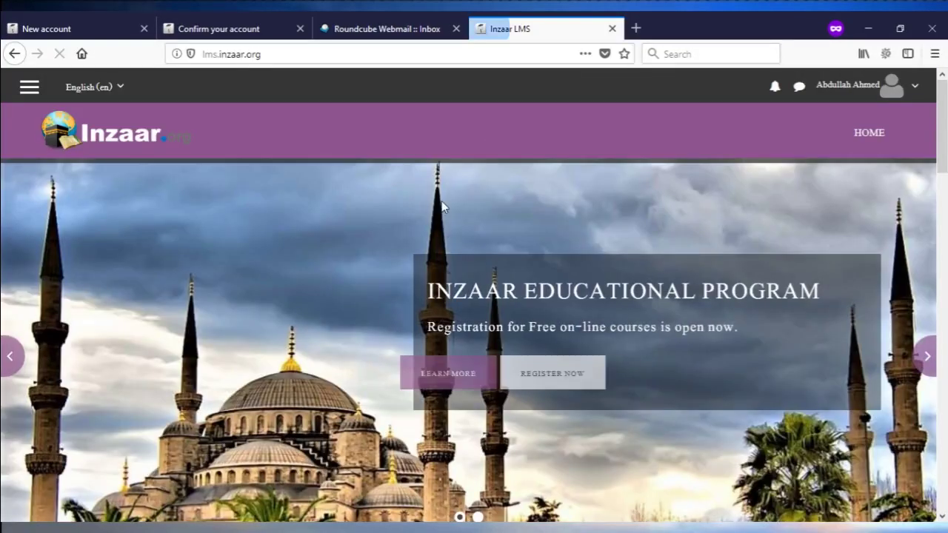
Step: Examine the options in the user account menu and in the site's navigation drawer
click(915, 90)
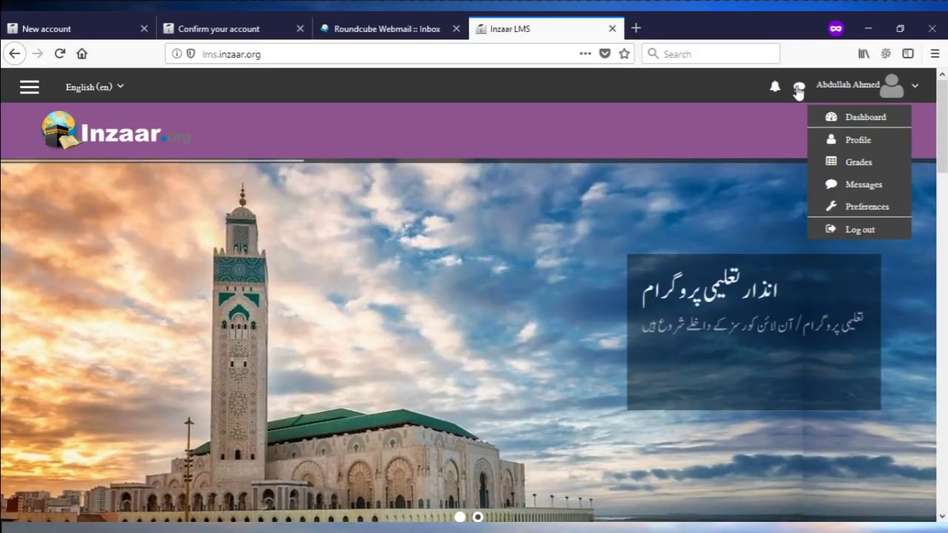
click(738, 93)
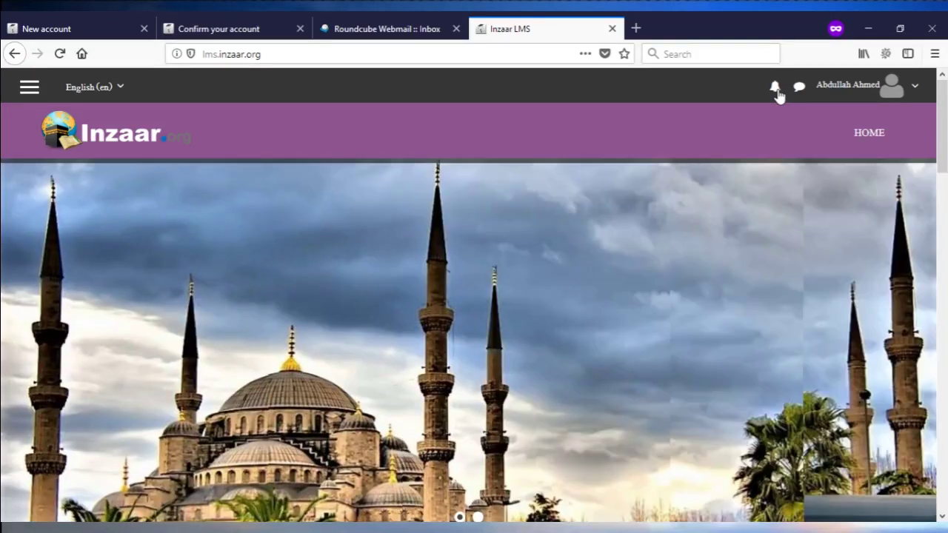
click(29, 89)
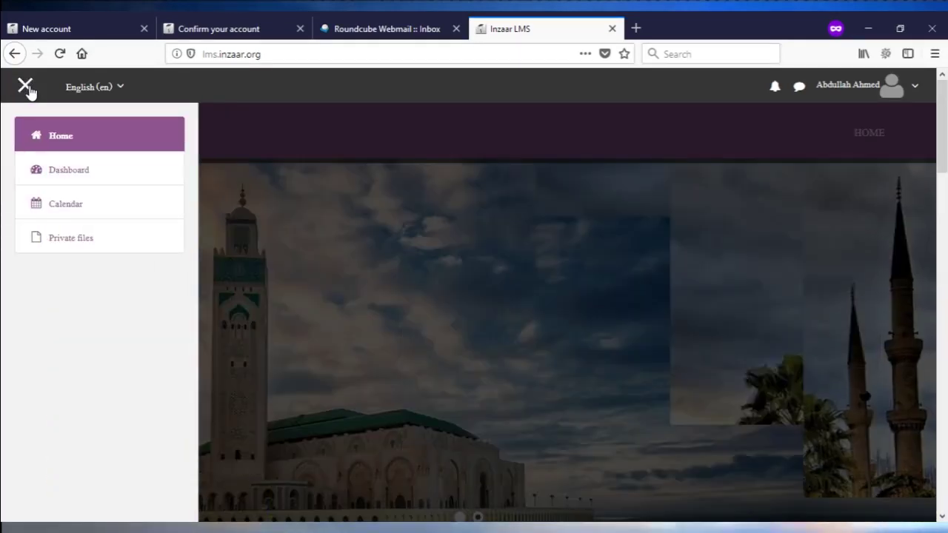
click(30, 89)
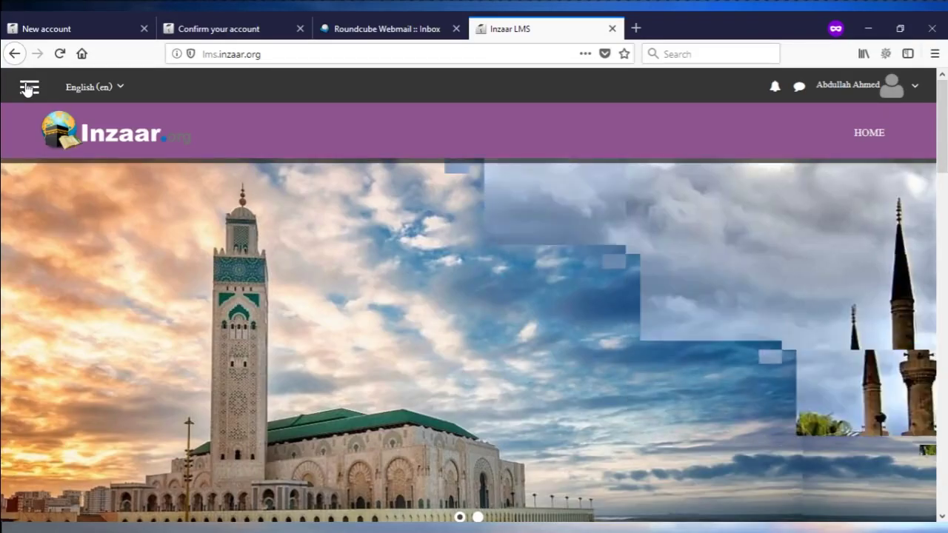
click(28, 88)
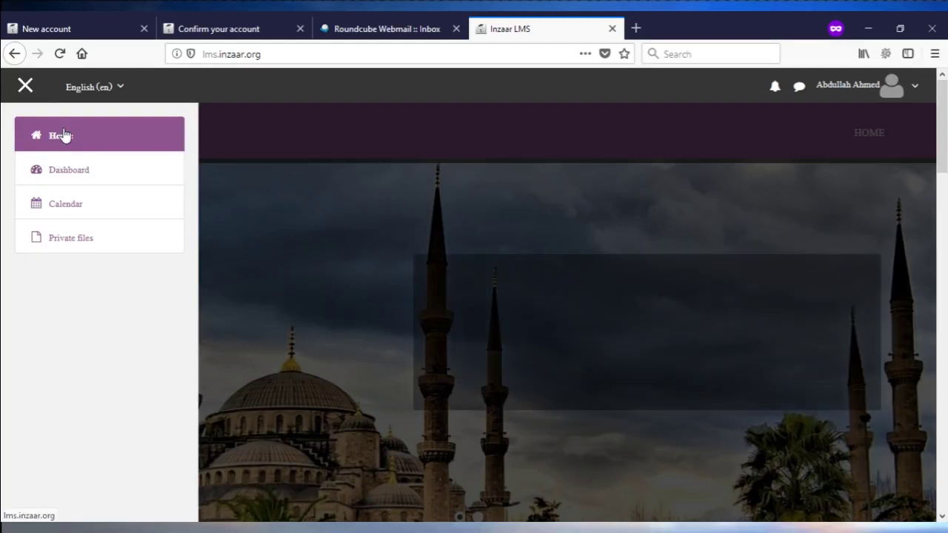
click(26, 85)
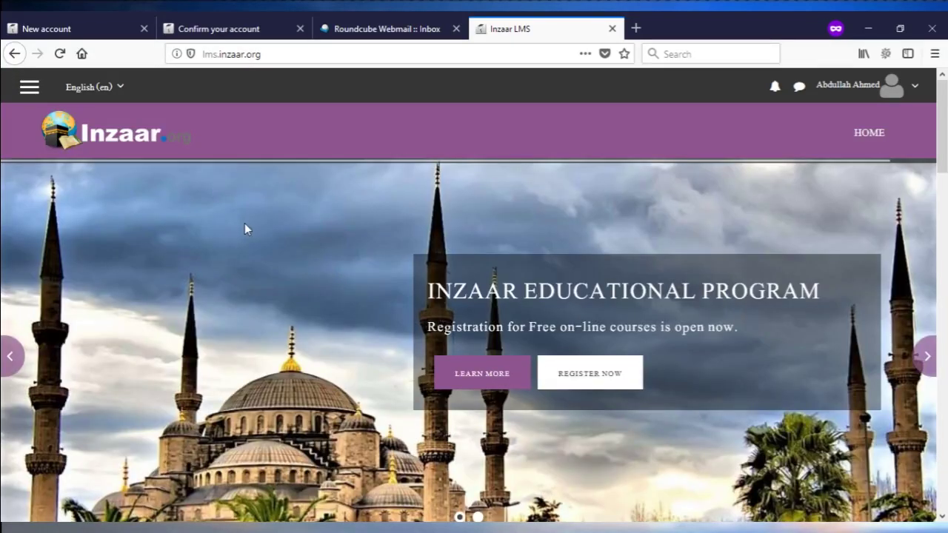
Step: Examine the home page's popular courses, available courses carousel, course categories and course search sections
scroll(244, 223, down, 4)
scroll(244, 227, down, 2)
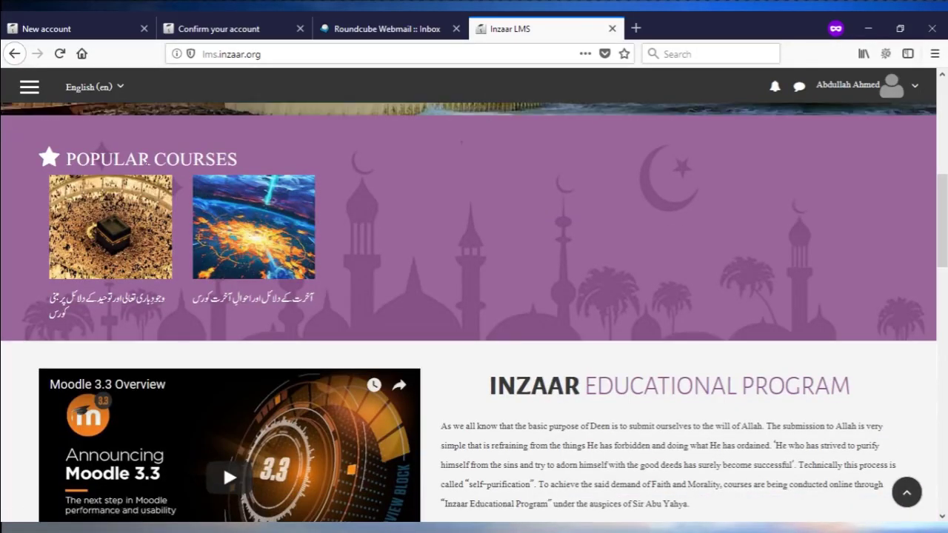
drag(77, 159, 227, 158)
scroll(238, 235, down, 5)
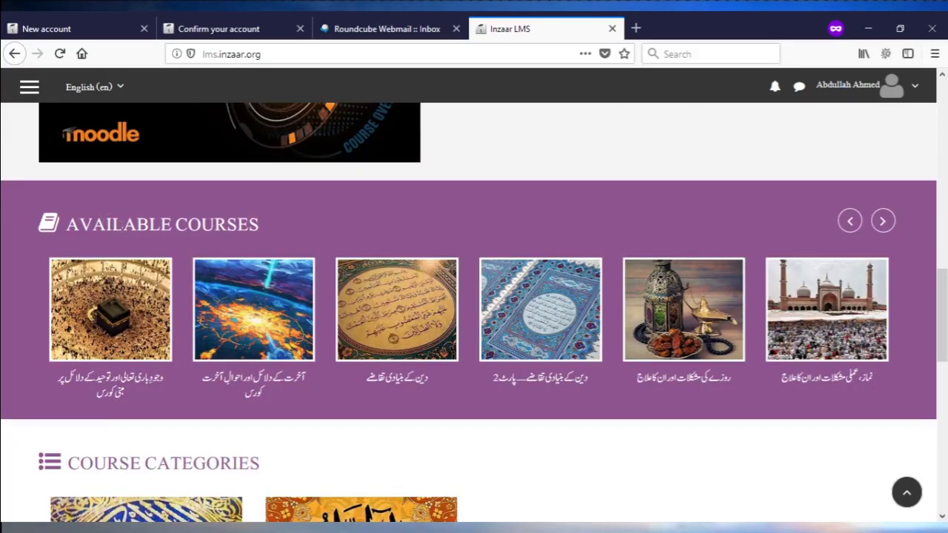
click(882, 226)
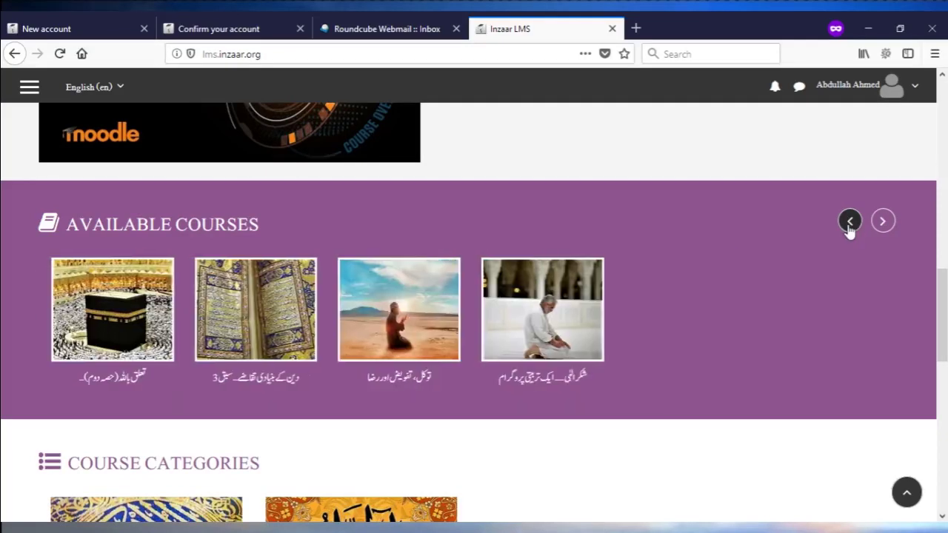
click(849, 223)
scroll(466, 281, down, 3)
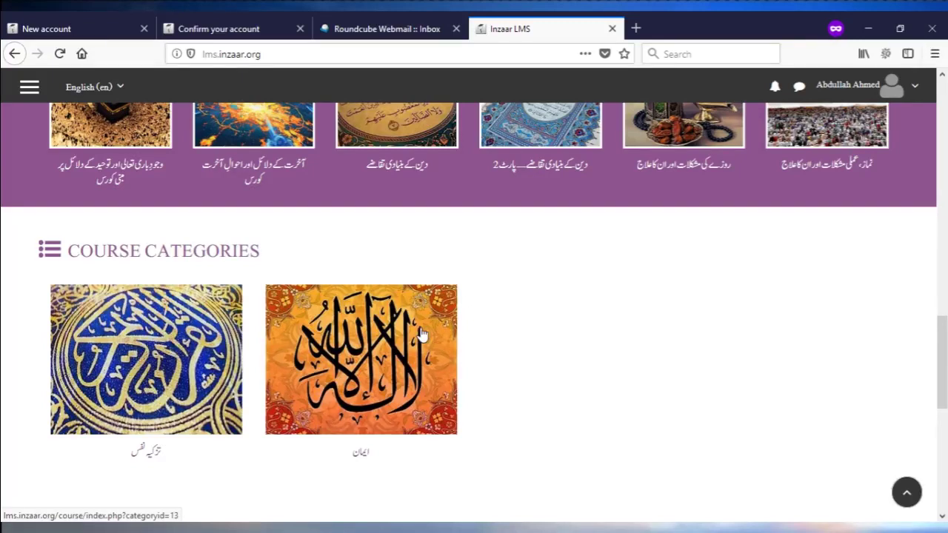
scroll(423, 338, up, 3)
scroll(423, 419, down, 4)
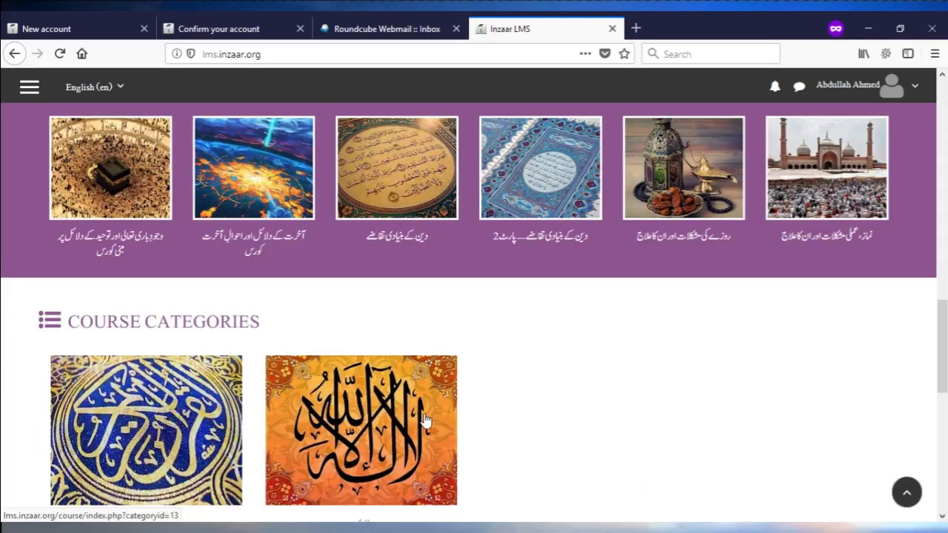
scroll(356, 380, down, 3)
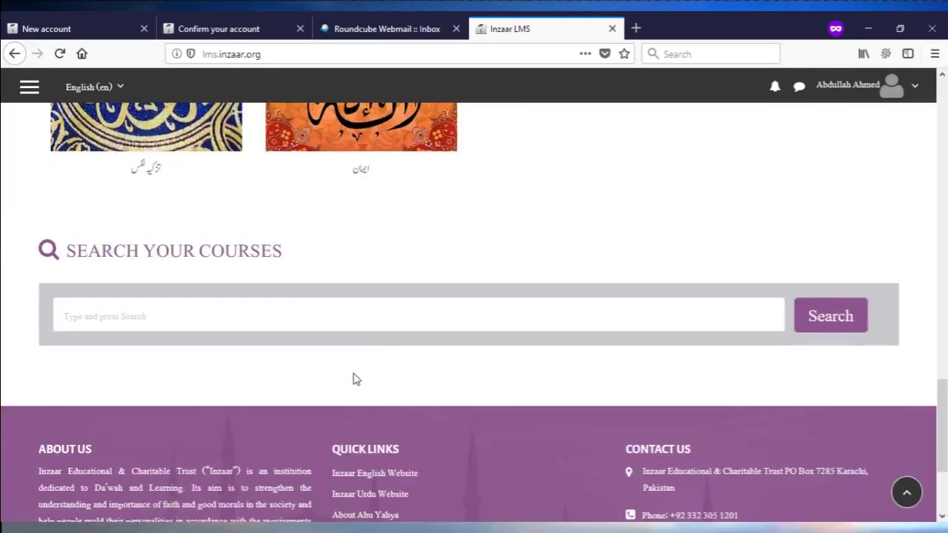
Step: Open the first popular course, وجودِ باری تعالیٰ اور توحید کے دلائل پر مبنی کورس, and self-enrol in it as a student
scroll(353, 377, up, 8)
scroll(351, 372, up, 2)
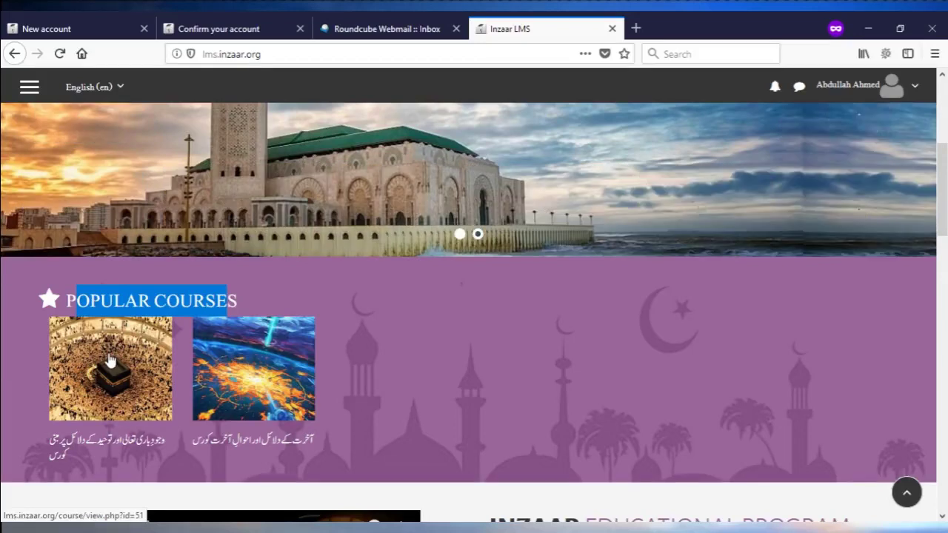
scroll(108, 357, down, 1)
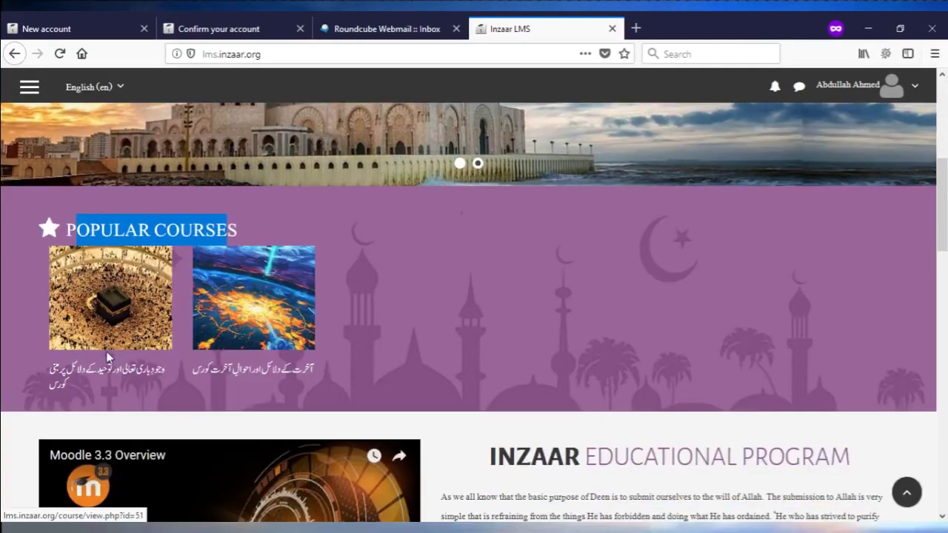
click(106, 311)
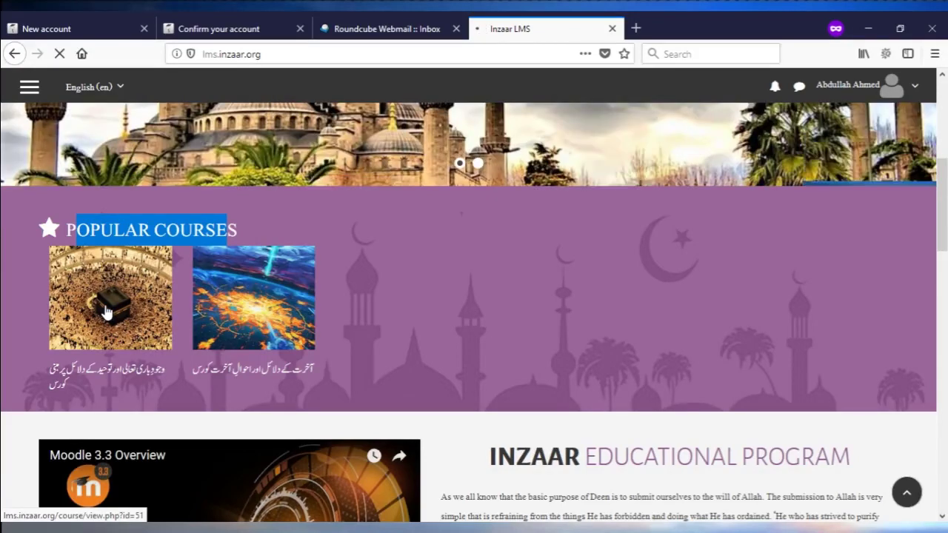
scroll(105, 309, down, 2)
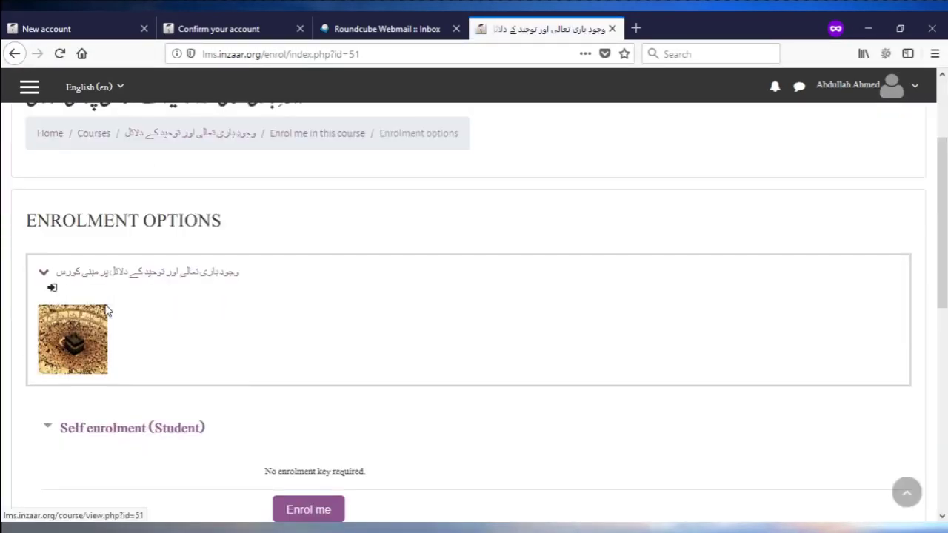
scroll(106, 307, up, 2)
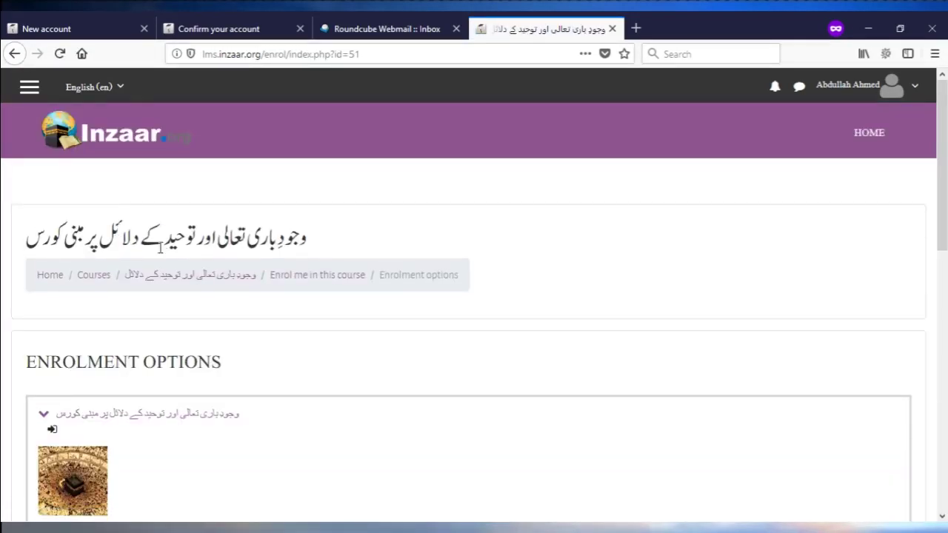
scroll(157, 249, down, 4)
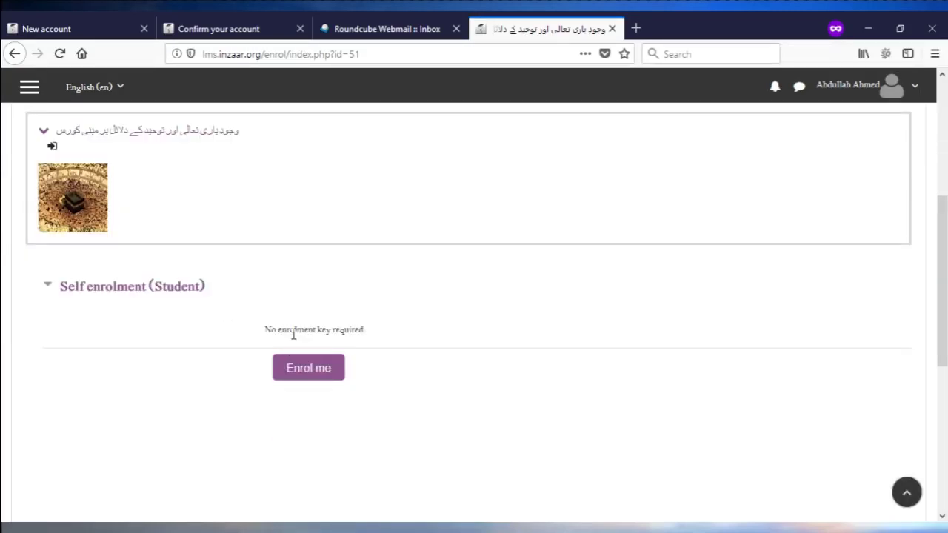
click(302, 374)
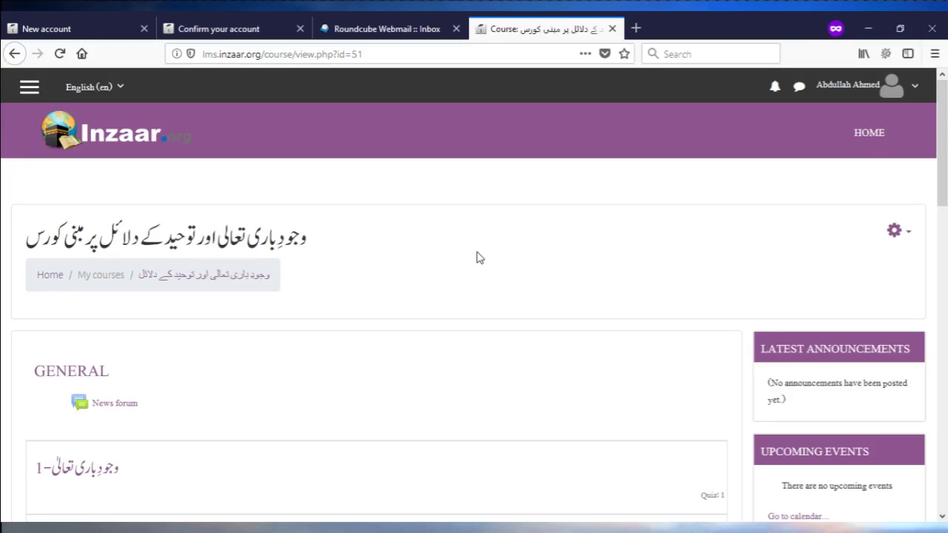
Step: Examine the enrolled course's page and the unenrol option in its settings menu, without unenrolling
scroll(444, 271, down, 2)
scroll(445, 272, up, 2)
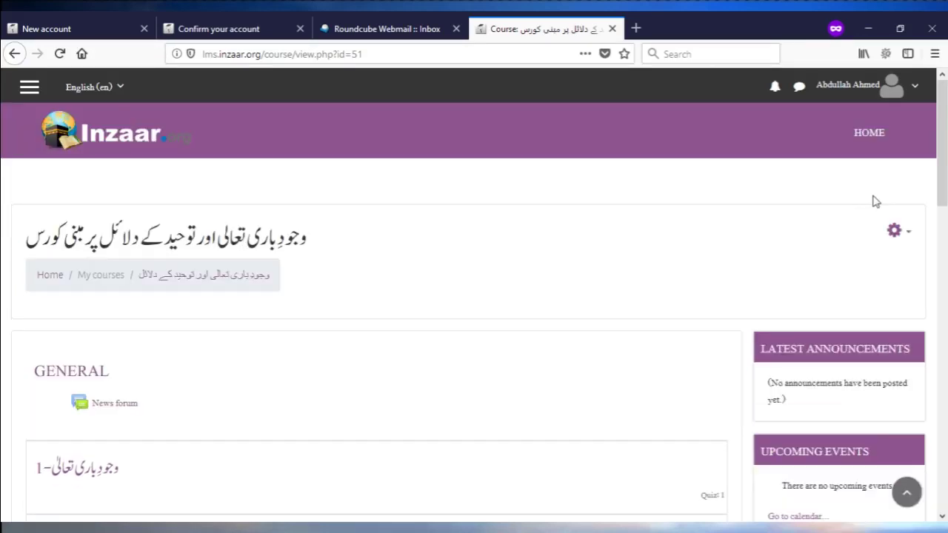
click(909, 236)
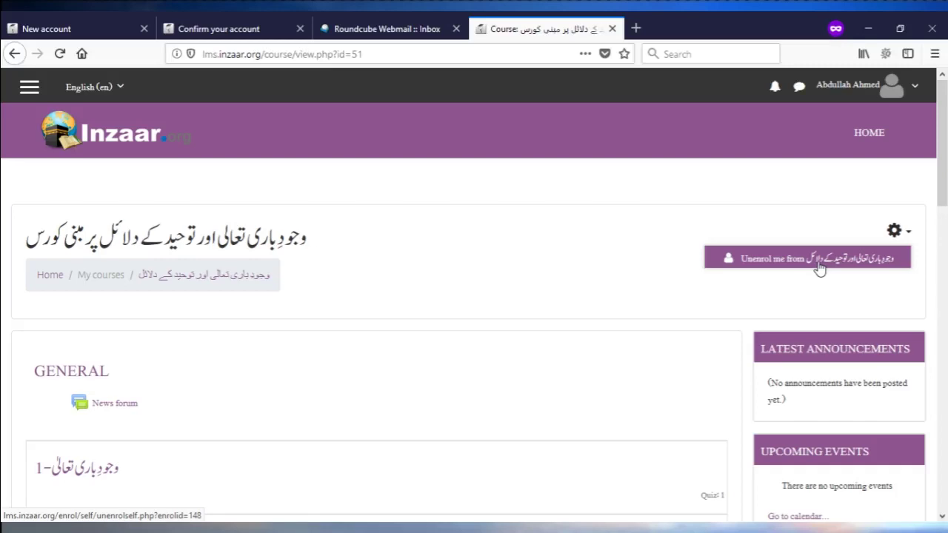
click(774, 201)
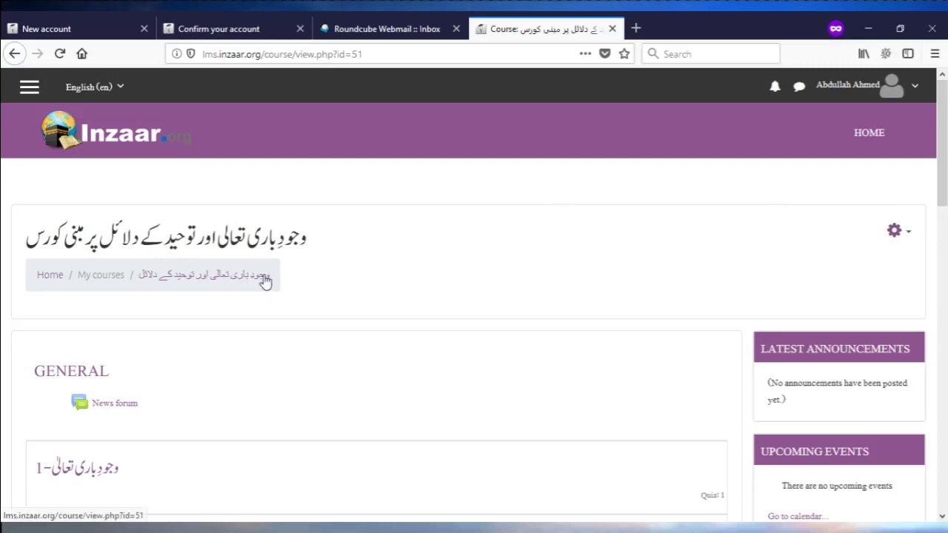
scroll(265, 282, down, 2)
scroll(264, 280, up, 2)
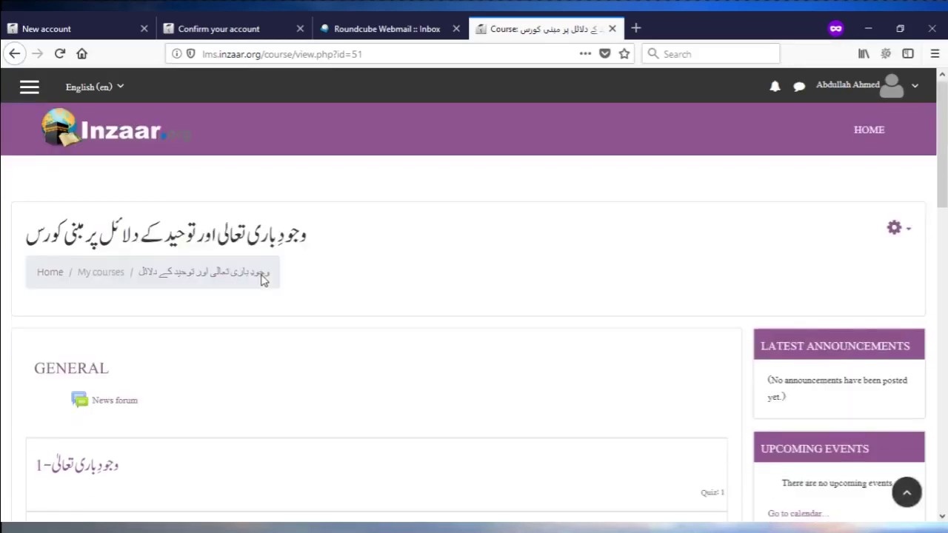
Step: Examine the course's entries in the site's navigation drawer, from Badges to My courses, and close the drawer
click(29, 87)
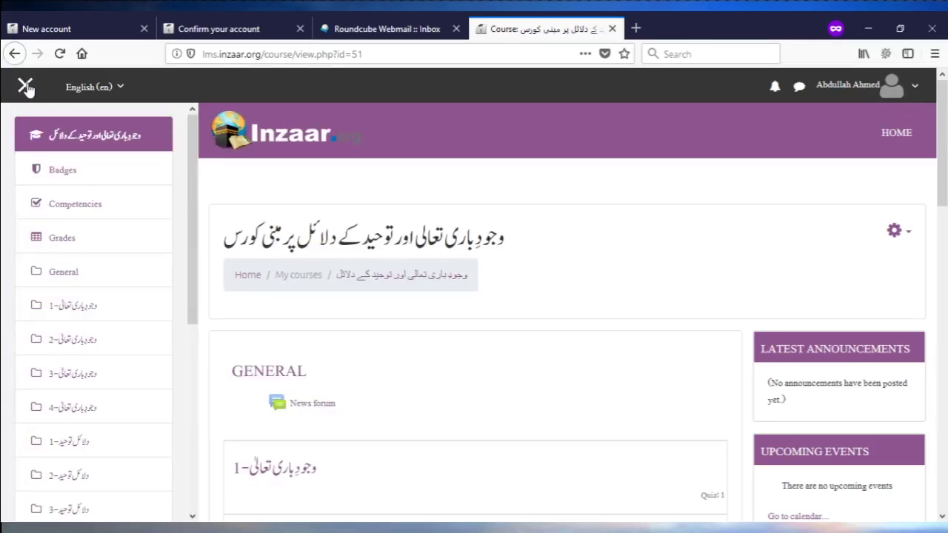
scroll(78, 205, down, 3)
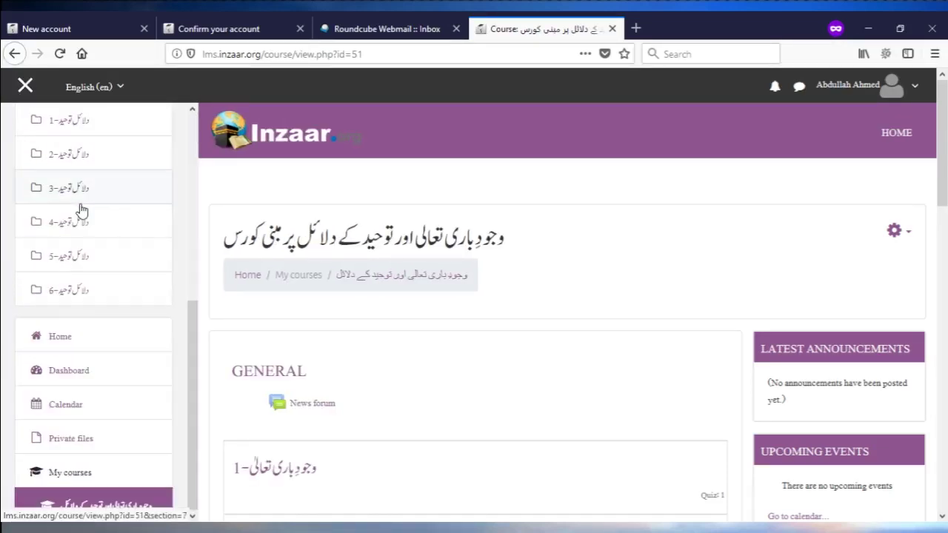
scroll(78, 207, up, 3)
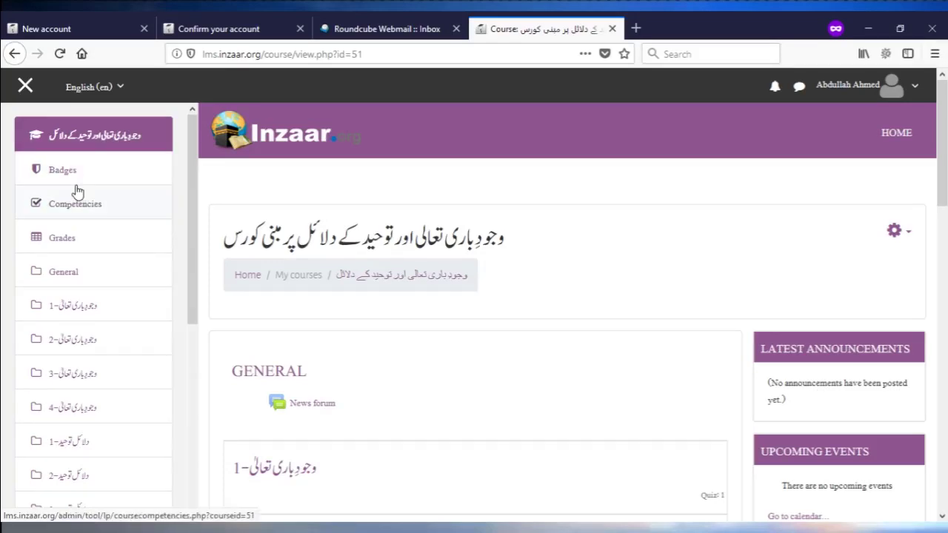
scroll(77, 187, down, 3)
scroll(74, 181, up, 5)
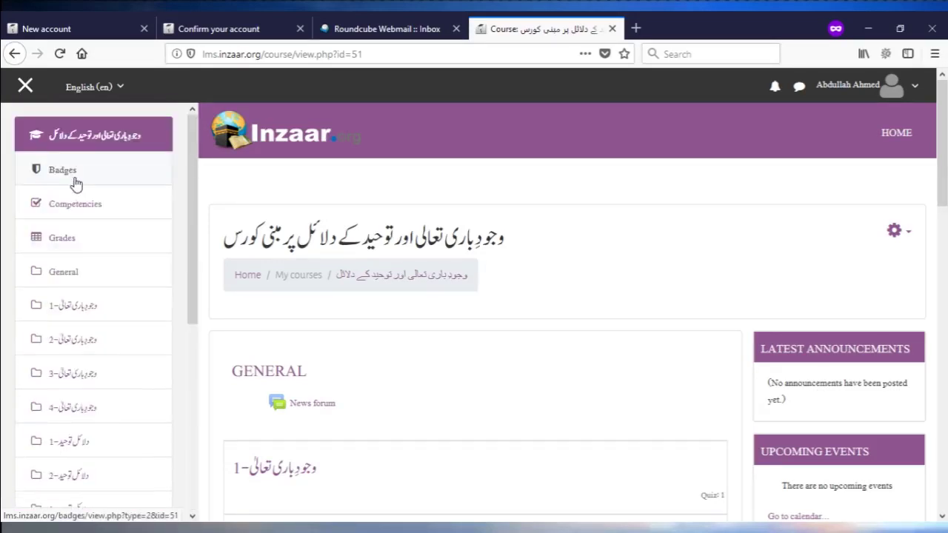
click(25, 87)
Step: Look through the course's list of lessons and open the first one, وجودِ باری تعالیٰ-1
scroll(356, 264, down, 2)
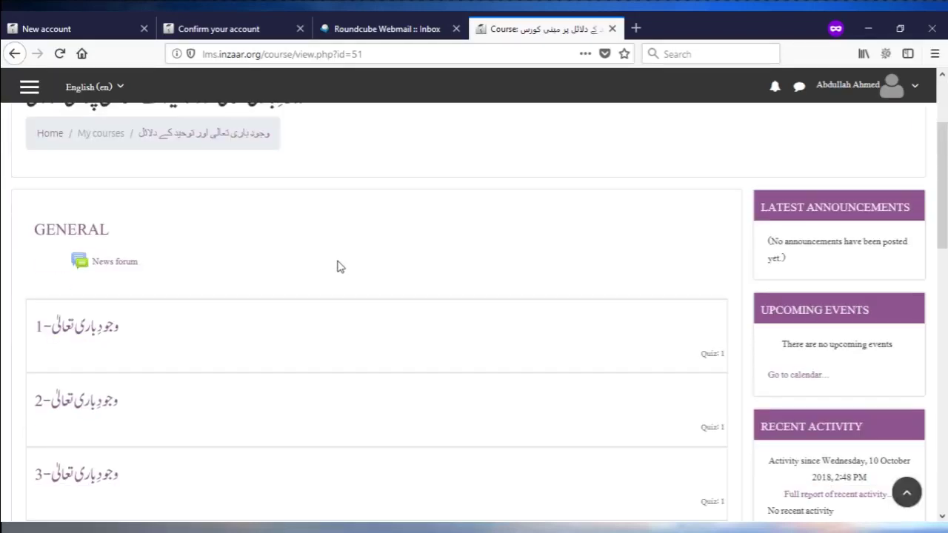
scroll(214, 264, down, 1)
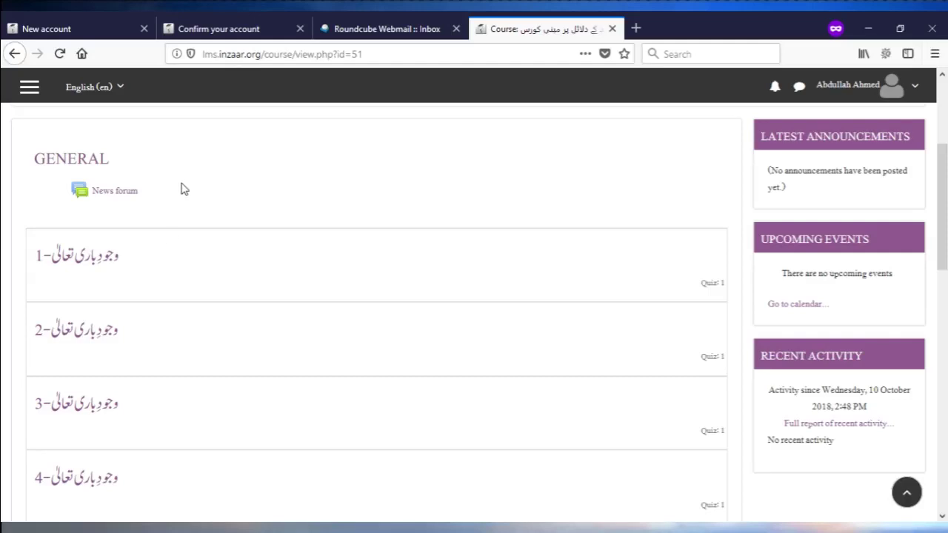
scroll(111, 244, down, 1)
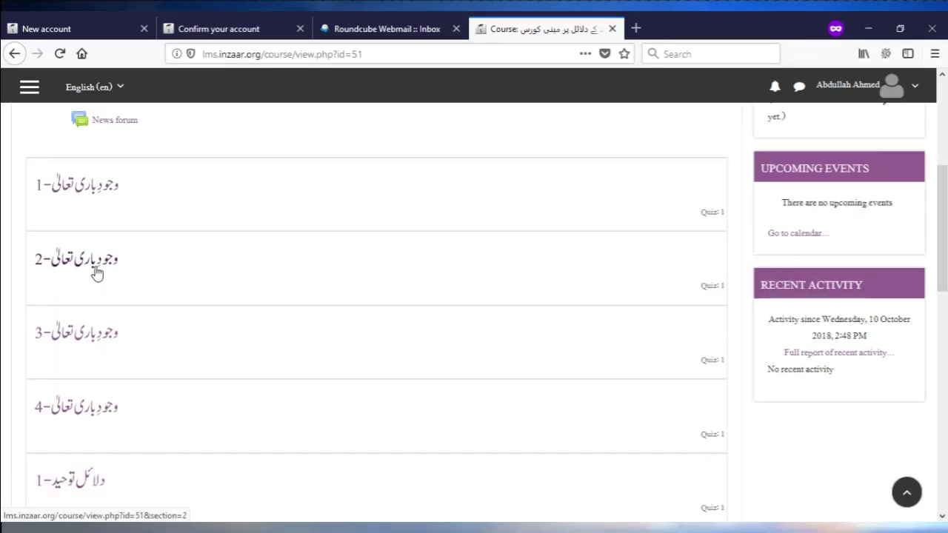
scroll(97, 270, down, 7)
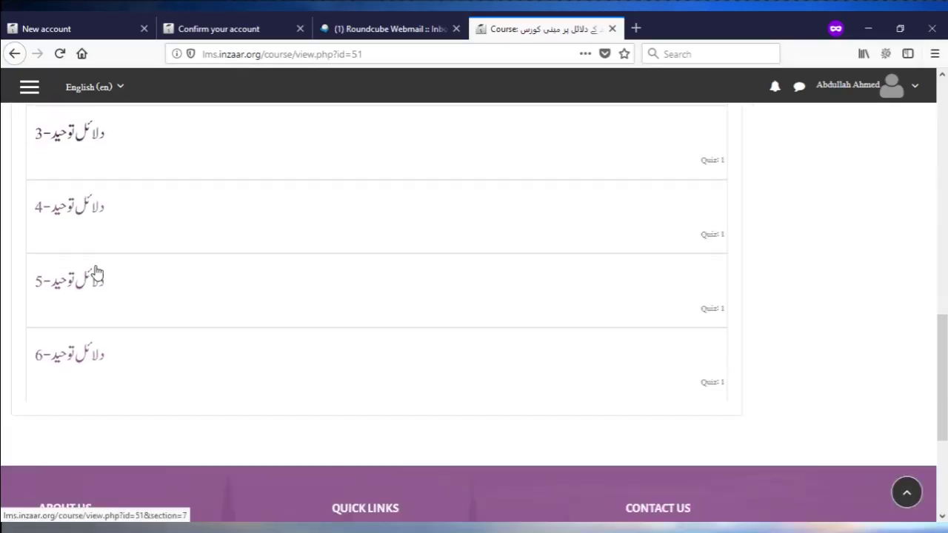
scroll(96, 270, up, 8)
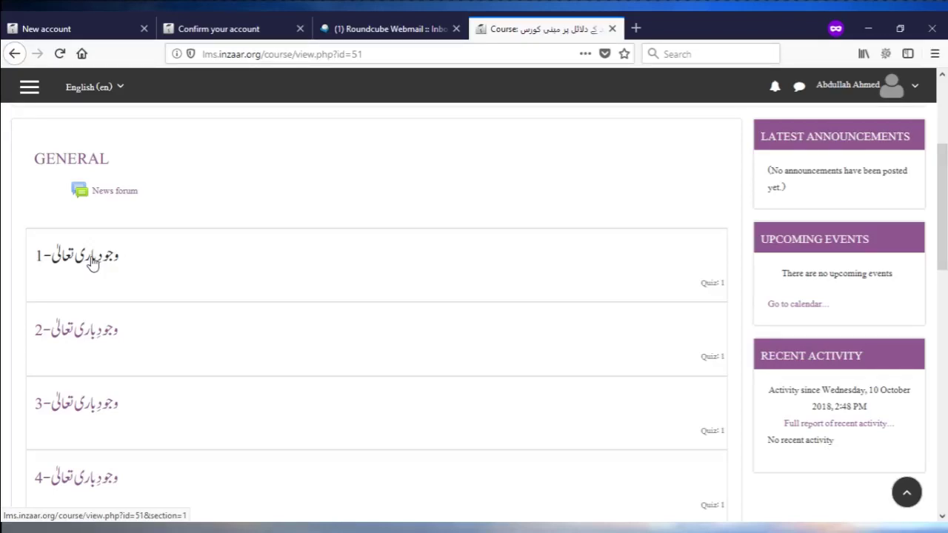
click(94, 263)
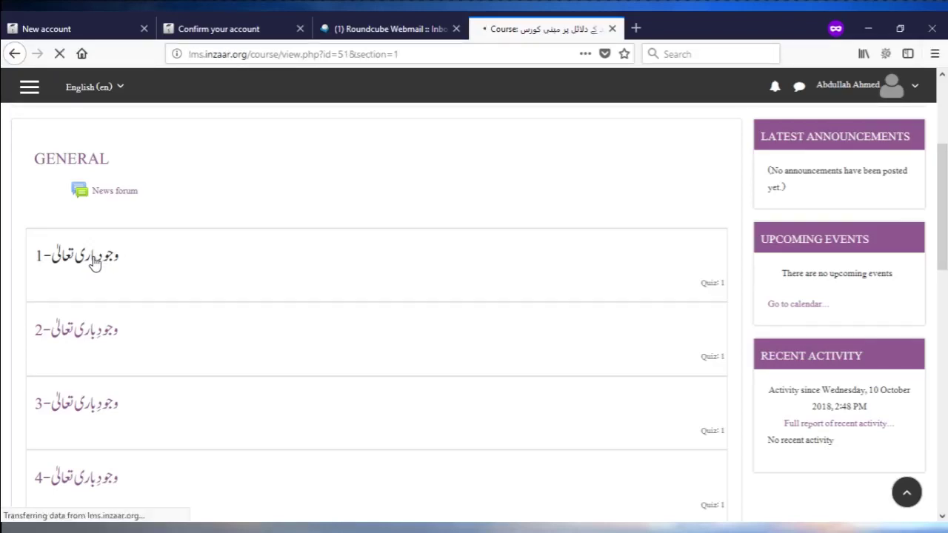
Step: Open the quiz "Wajood e Baari Taala Course – Quiz no. 1" from the first lesson
scroll(122, 263, down, 2)
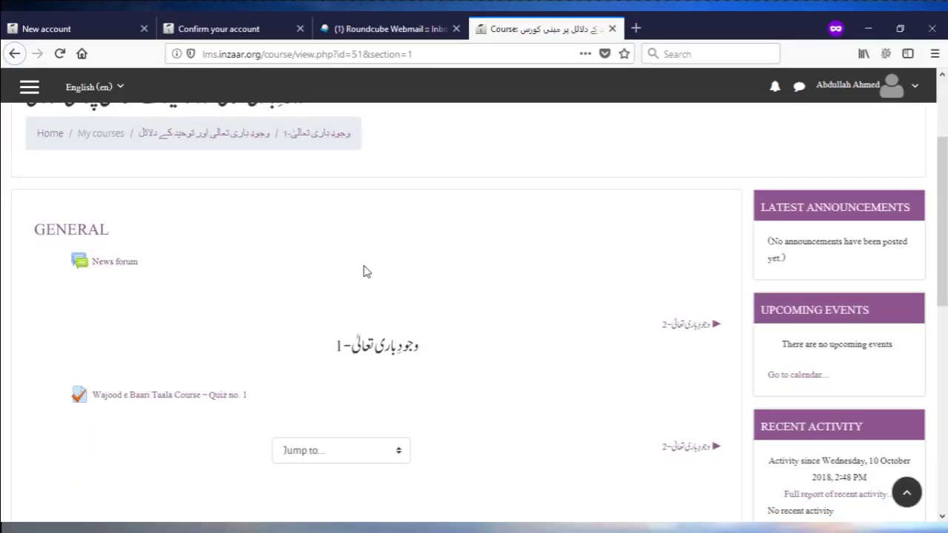
scroll(362, 272, down, 1)
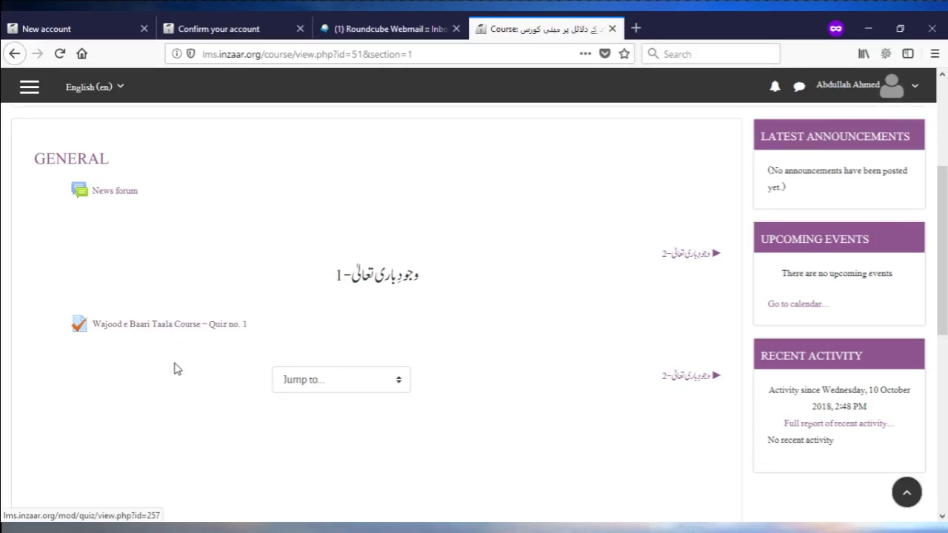
scroll(173, 367, down, 1)
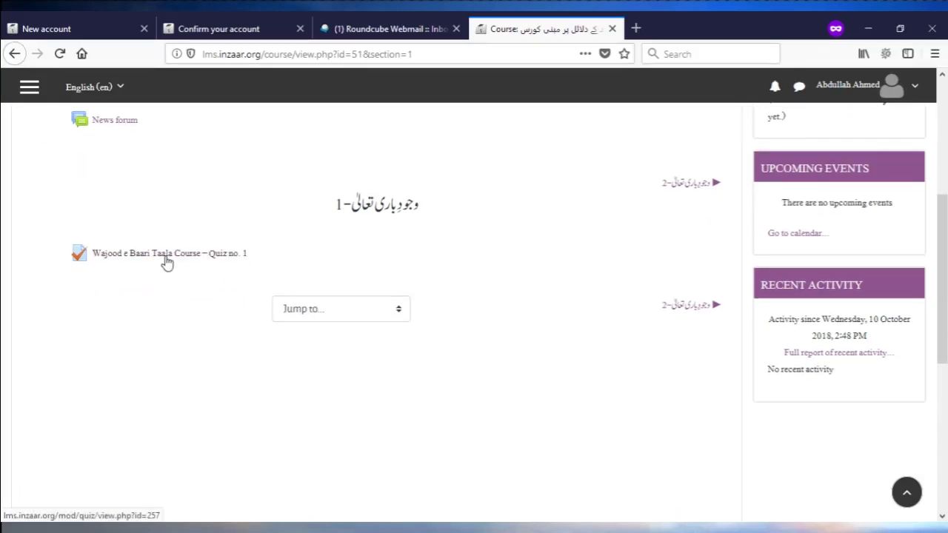
scroll(261, 240, up, 1)
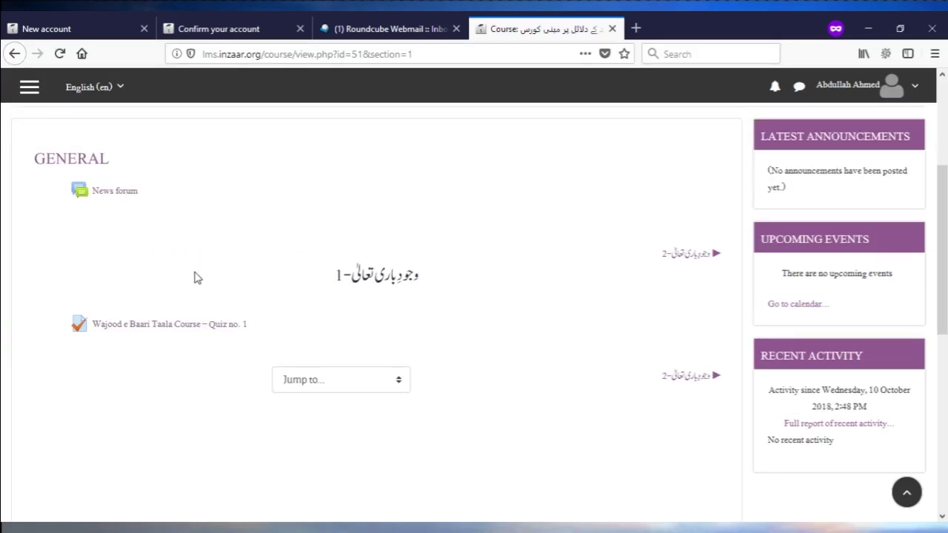
click(158, 328)
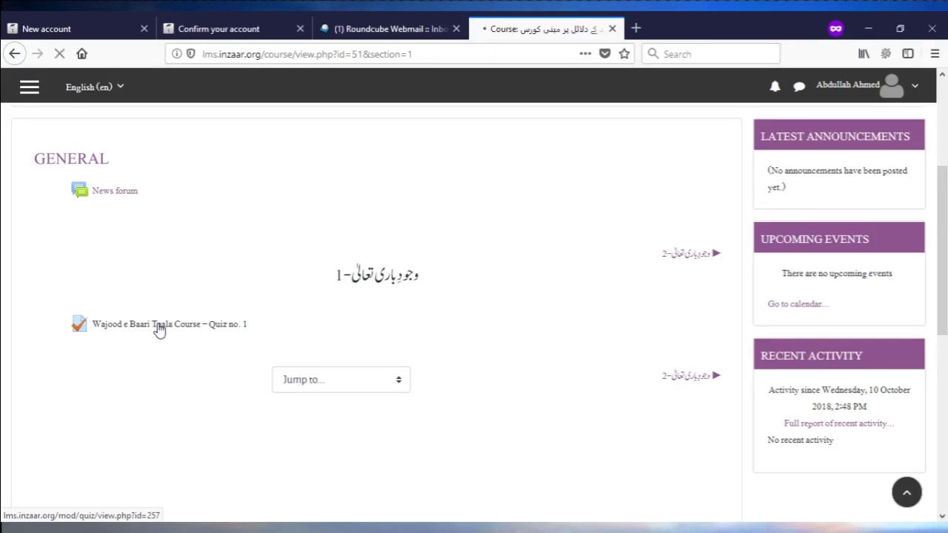
Step: Review the overview page of Quiz no. 1 and start an attempt at the quiz
scroll(203, 333, down, 3)
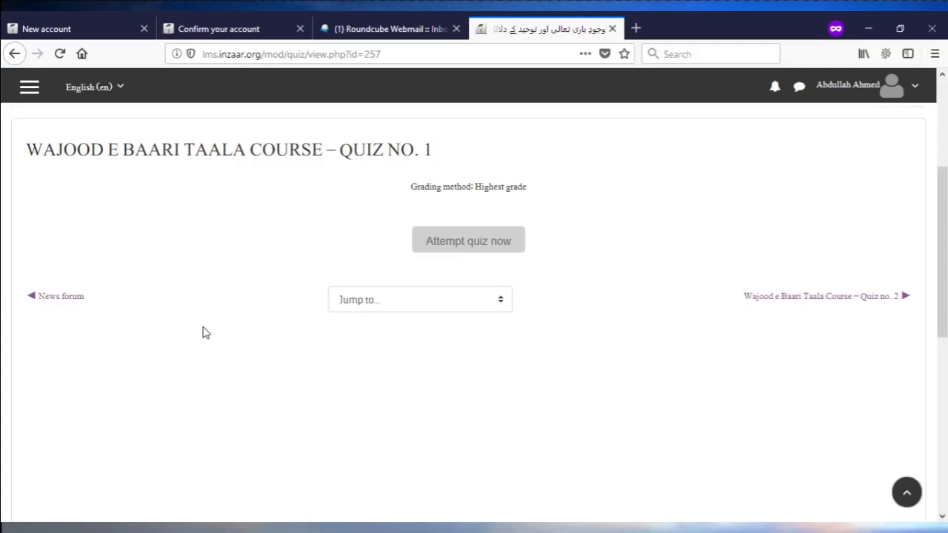
scroll(205, 333, up, 3)
scroll(208, 330, down, 2)
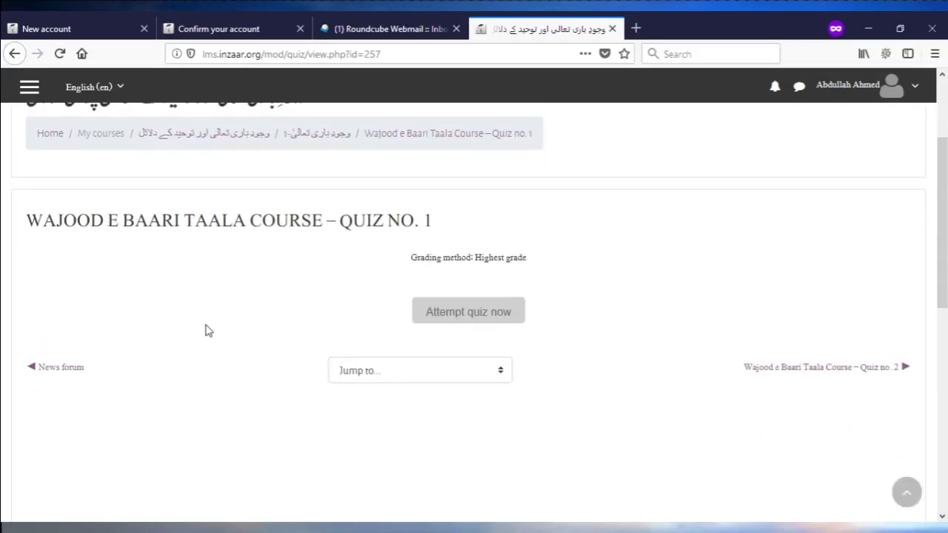
click(466, 319)
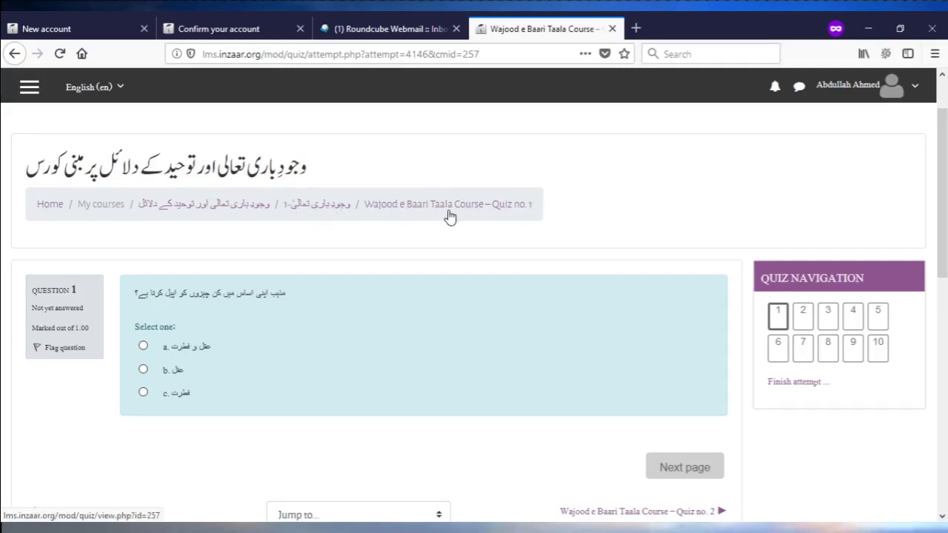
Step: Read question 1, answer it with option a, عقل و فطرت, and continue to the following question
scroll(340, 289, down, 2)
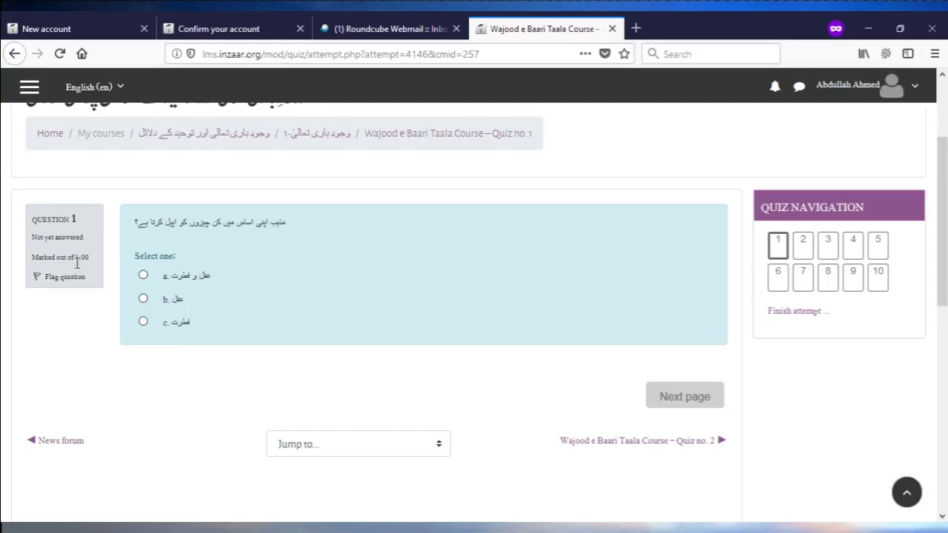
drag(289, 232, 135, 238)
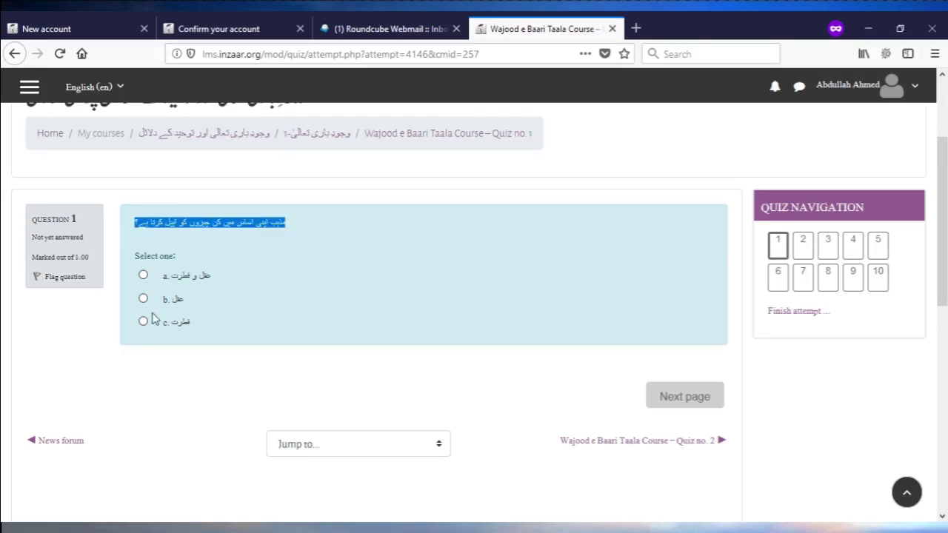
key(ctrl+plus)
key(ctrl+plus)
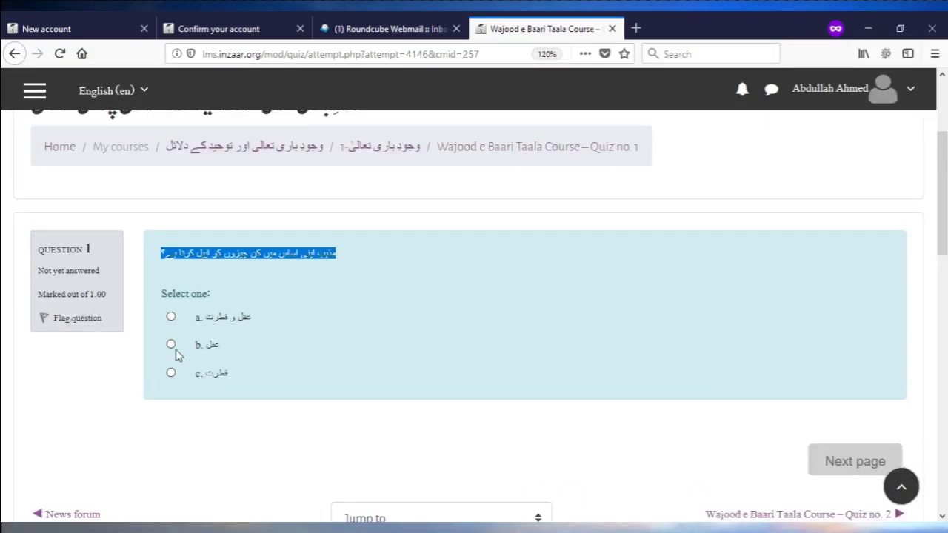
key(ctrl+0)
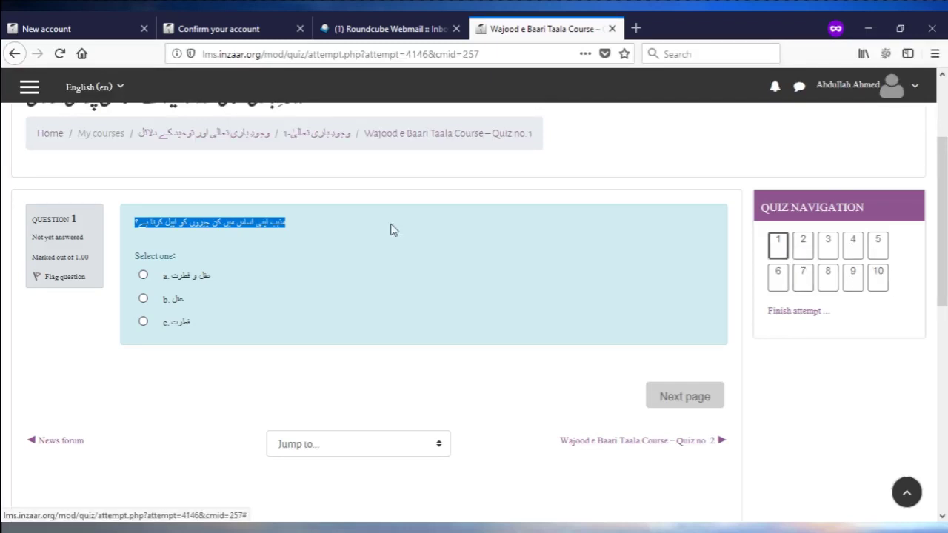
click(258, 264)
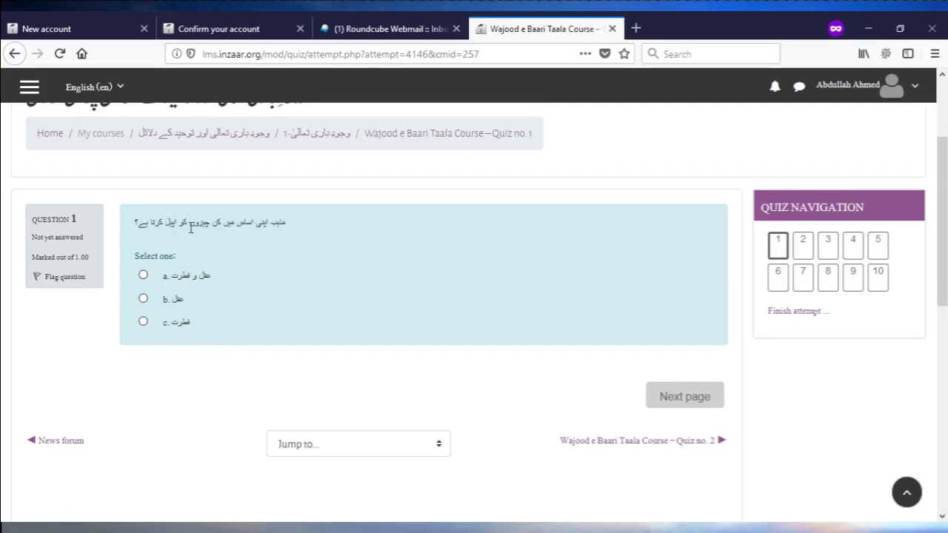
click(144, 276)
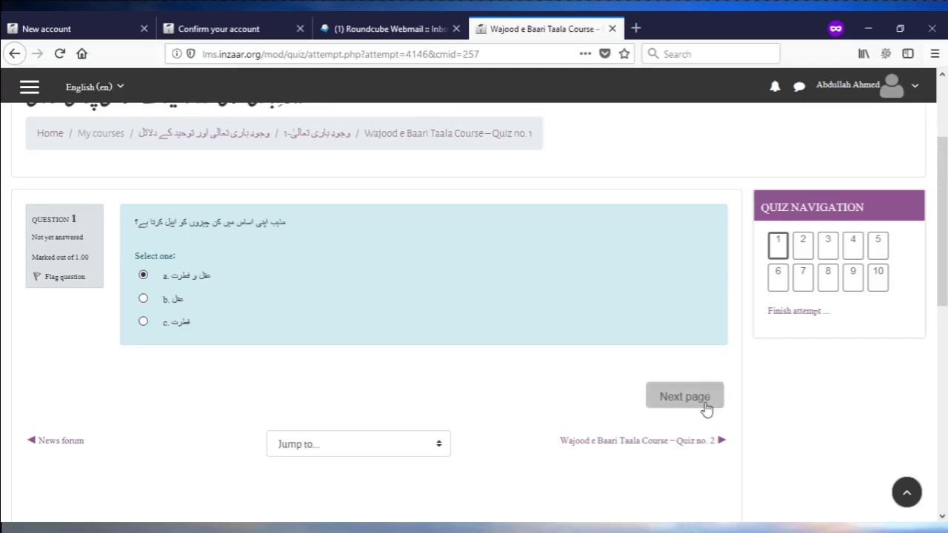
click(704, 401)
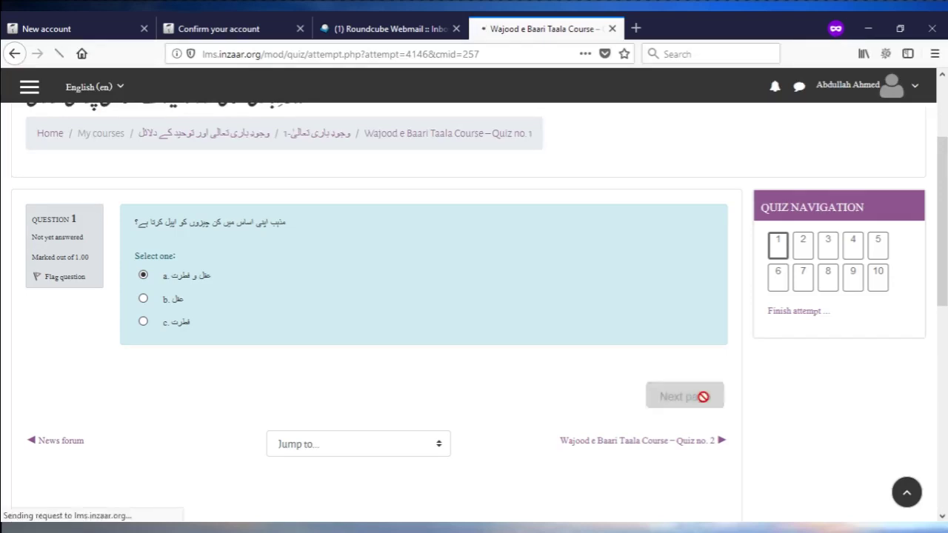
Step: Skip ahead to question 10 of the quiz and answer it with option c, تشکیک/شک
scroll(529, 382, down, 3)
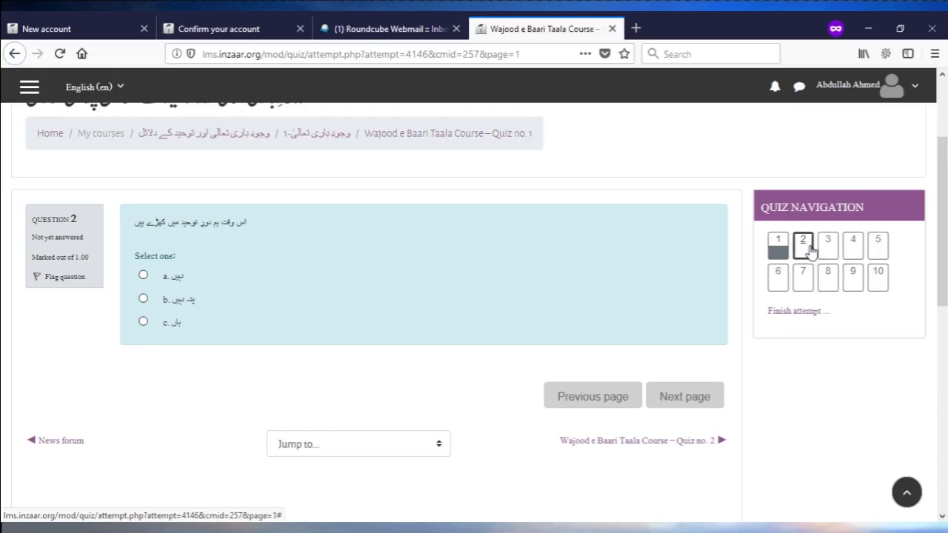
click(877, 281)
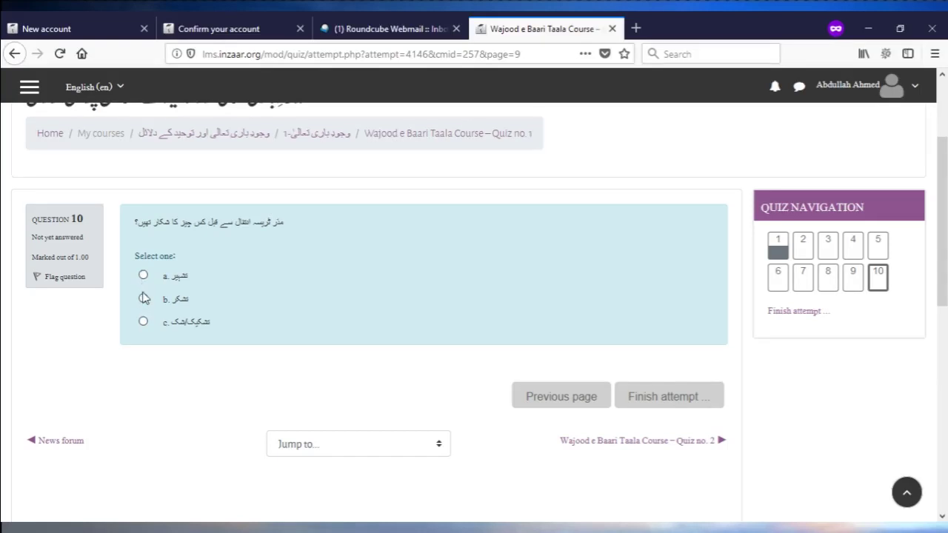
click(142, 322)
scroll(247, 315, down, 3)
scroll(534, 251, up, 2)
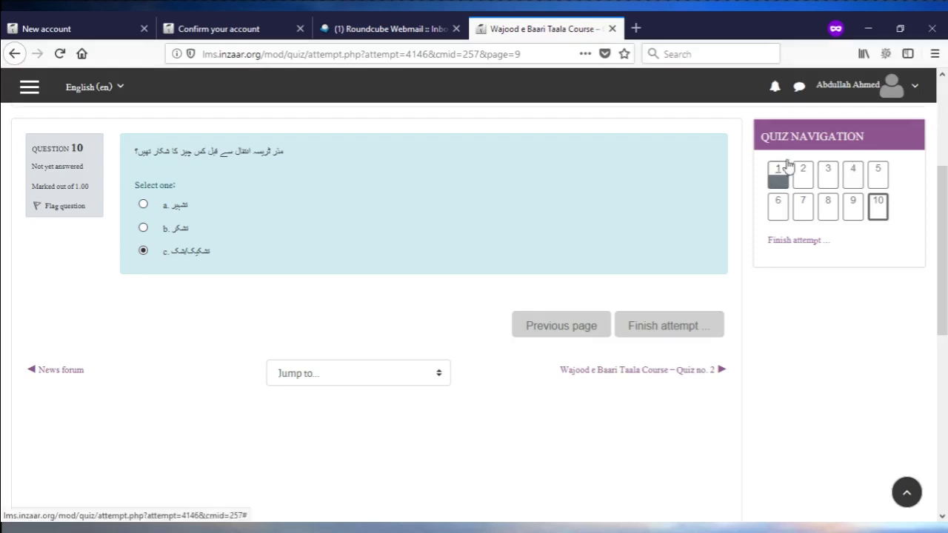
Step: Answer question 3 with option b, انبیاء اور رسل, and question 4 with option b, پتہ نہیں
click(830, 184)
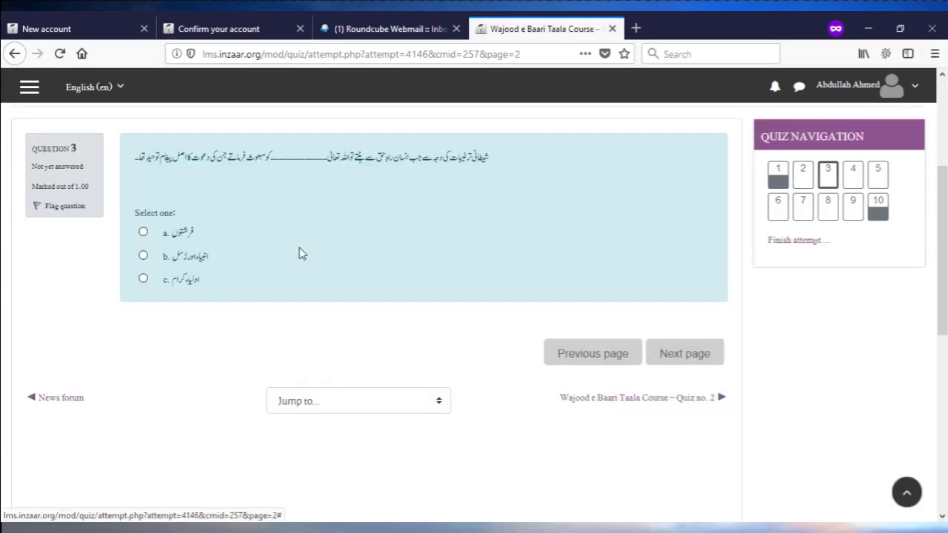
click(852, 180)
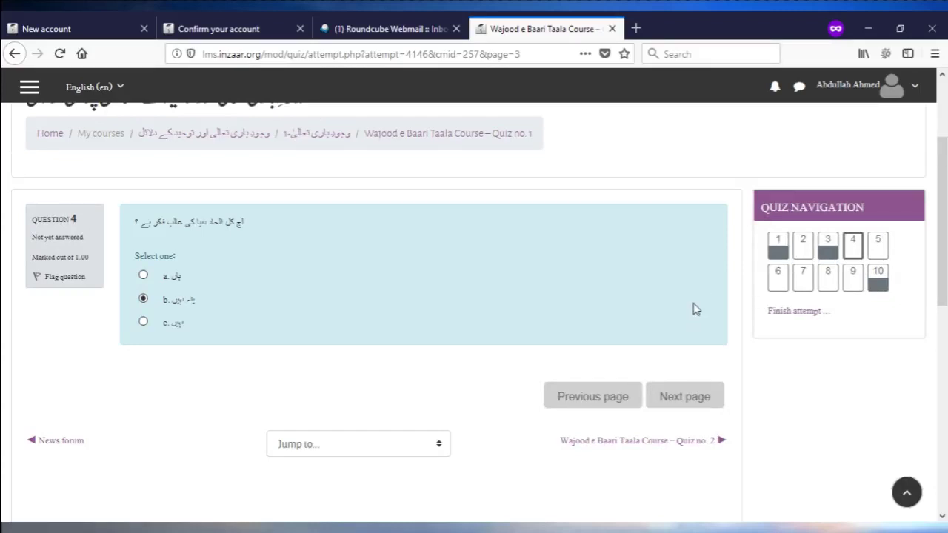
scroll(662, 341, down, 2)
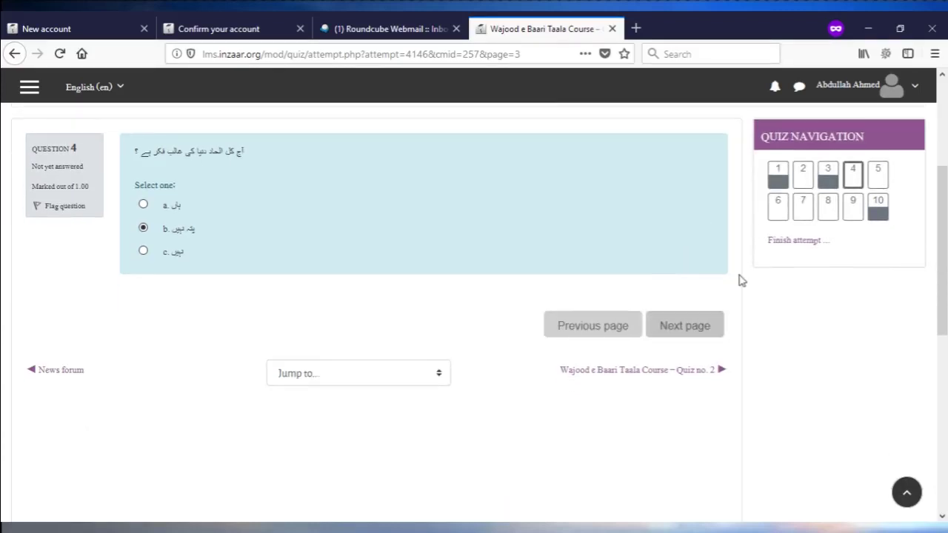
Step: Finish answering and examine the summary of the attempt for the status of each of the ten questions
click(797, 246)
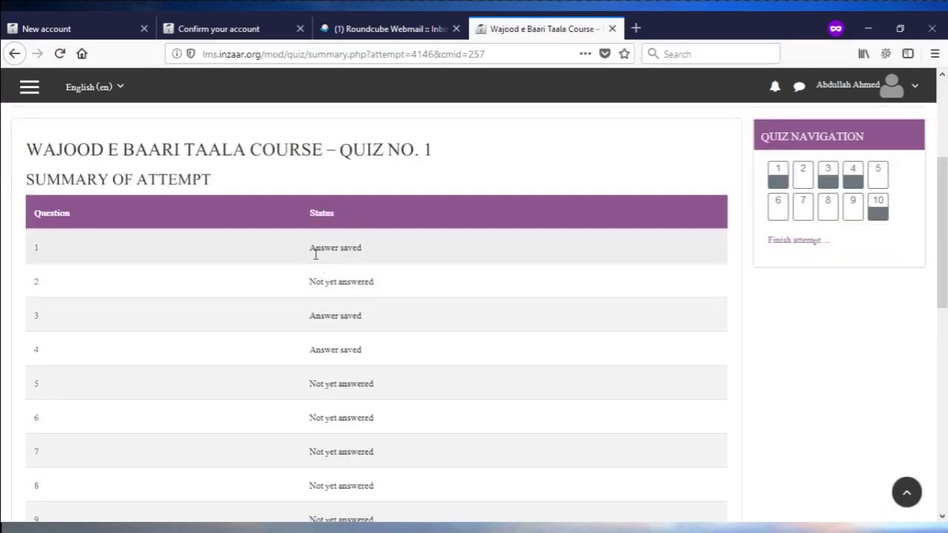
scroll(225, 258, down, 4)
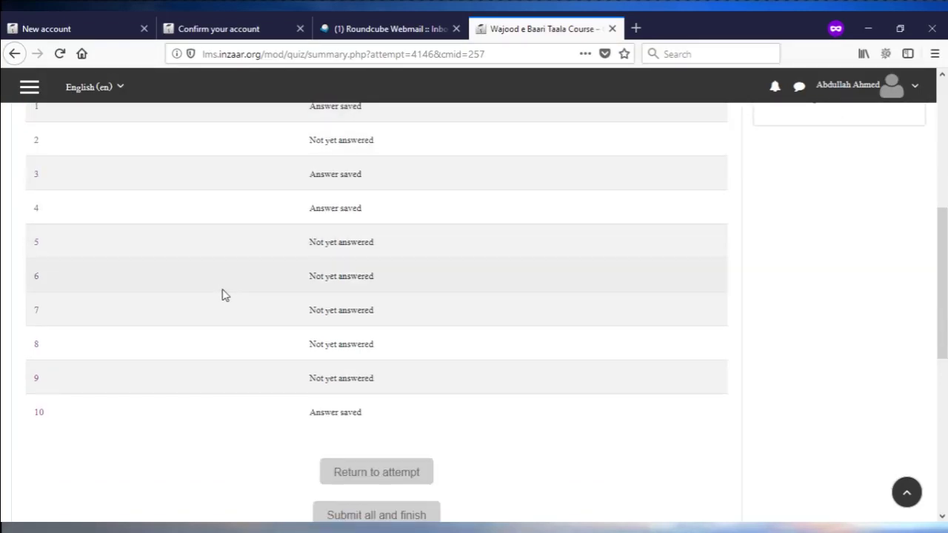
scroll(222, 295, down, 1)
scroll(222, 295, down, 3)
scroll(222, 297, up, 7)
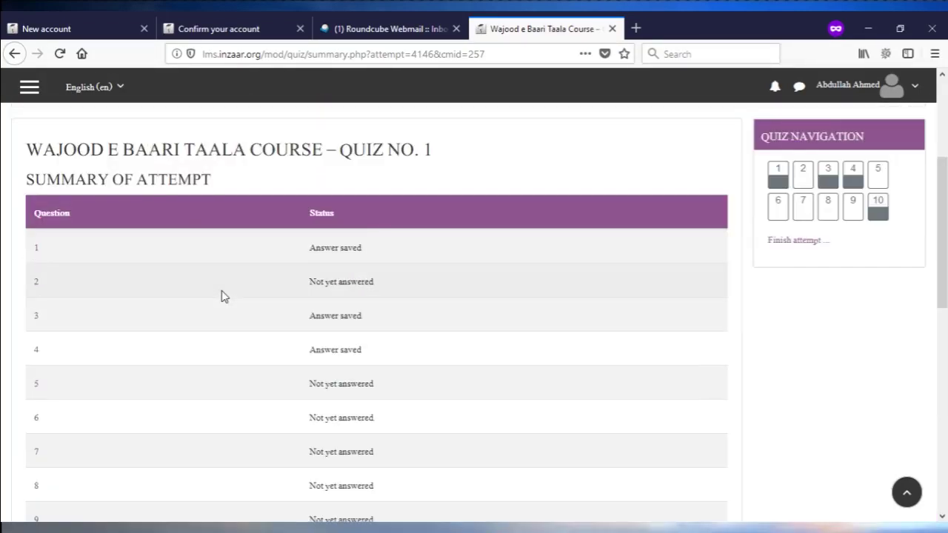
scroll(496, 246, down, 4)
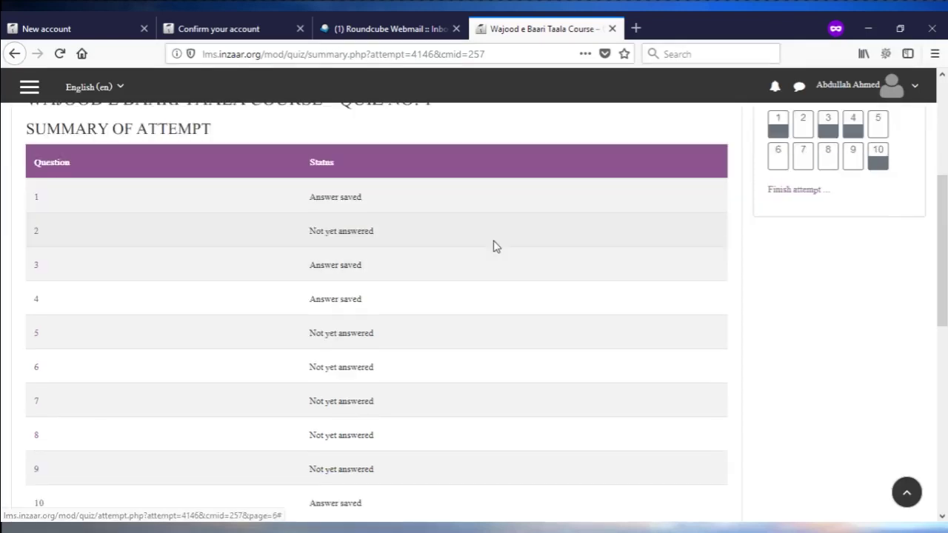
scroll(539, 230, up, 3)
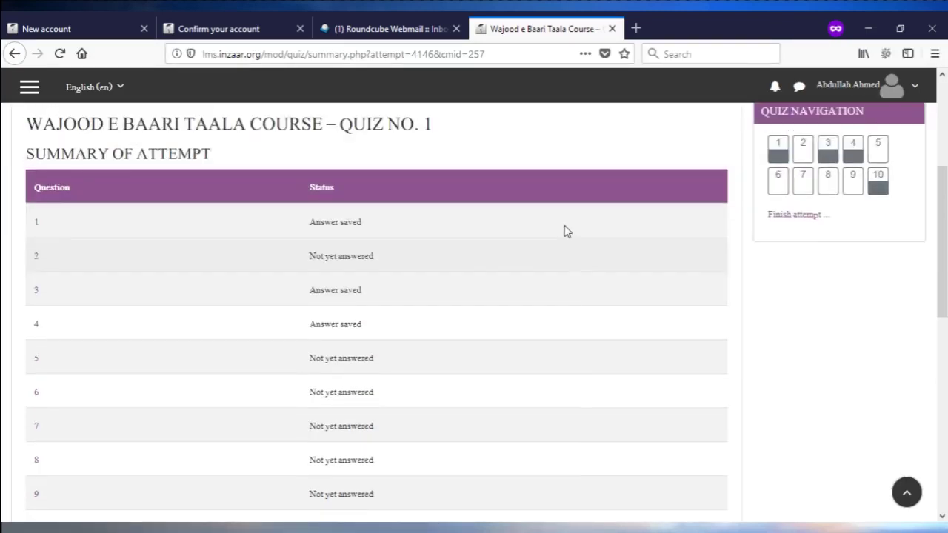
scroll(398, 267, down, 3)
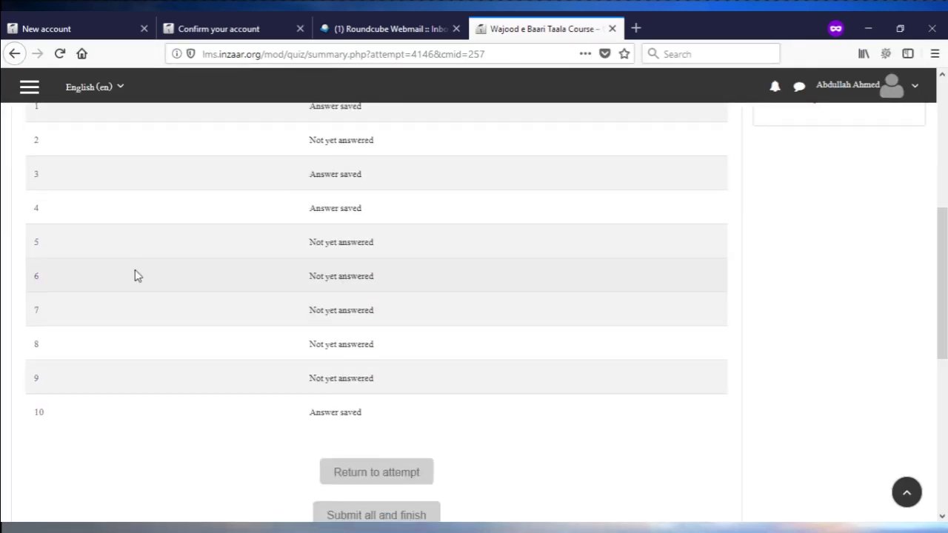
scroll(630, 244, up, 3)
scroll(597, 224, down, 5)
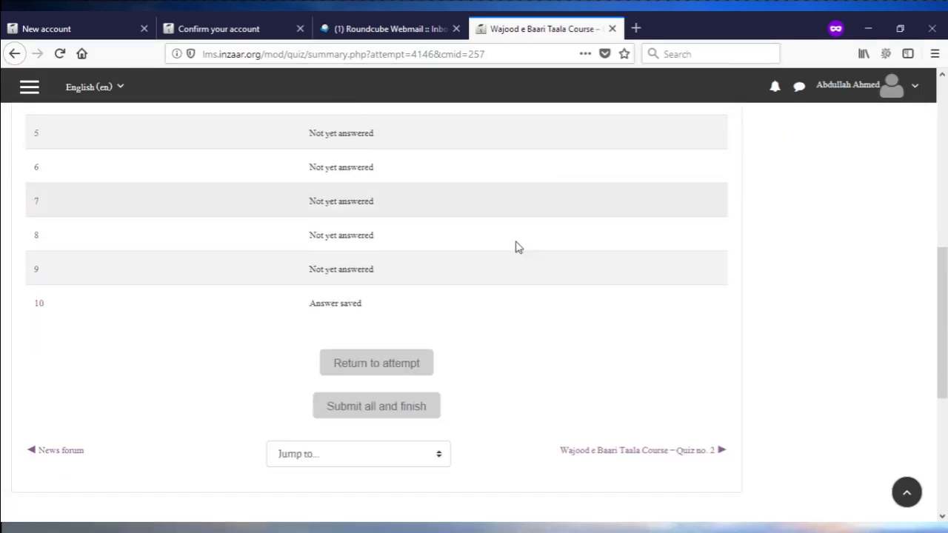
Step: Submit all answers, finish the quiz attempt and confirm the submission
scroll(503, 252, down, 3)
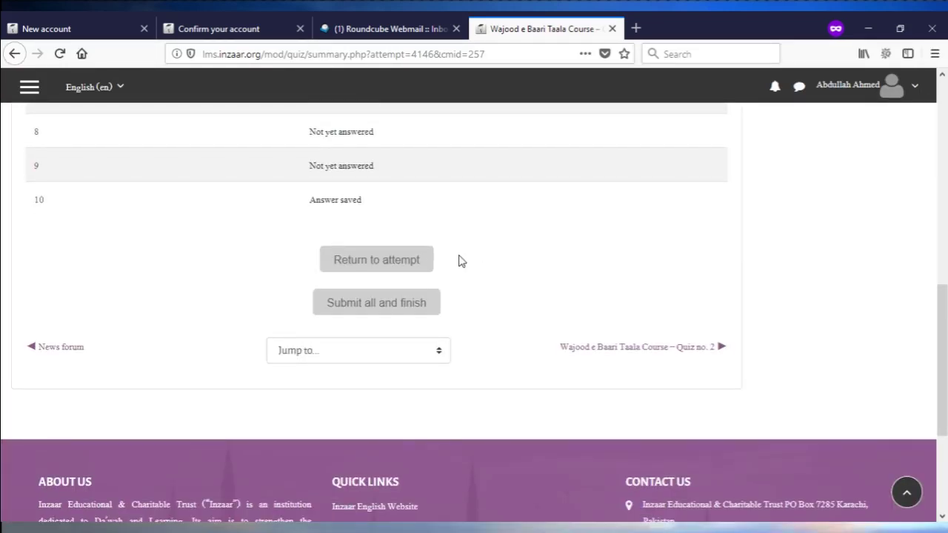
click(377, 303)
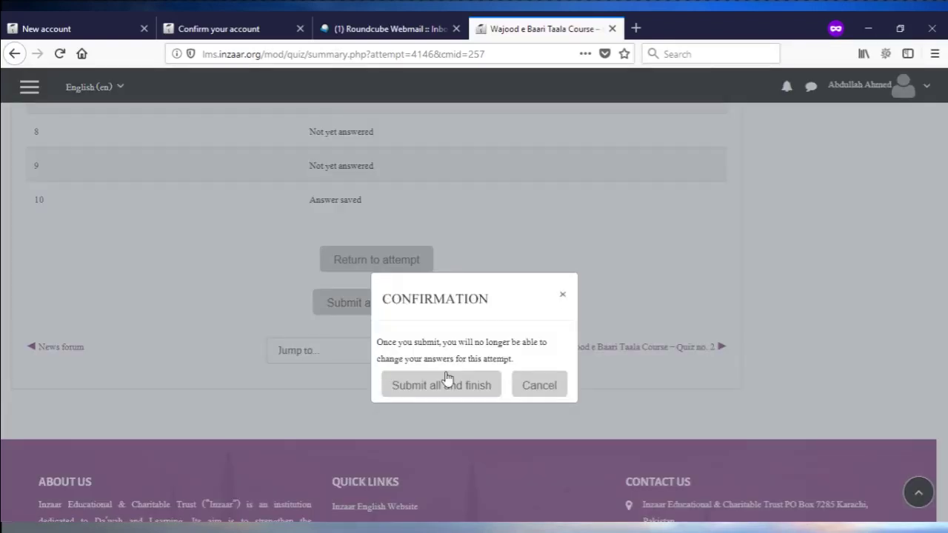
click(447, 385)
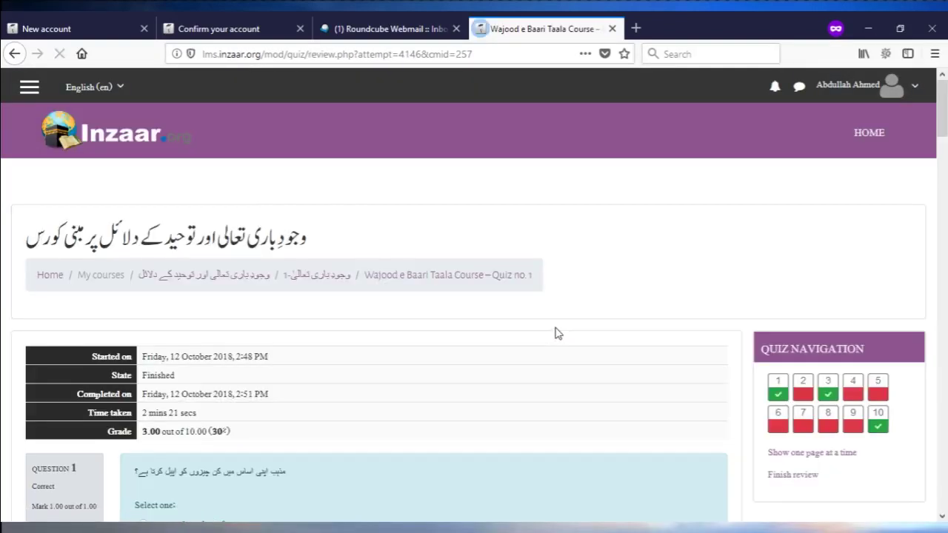
Step: Review the quiz results, including the grade, the marking of each question and the correct answers
scroll(496, 293, down, 3)
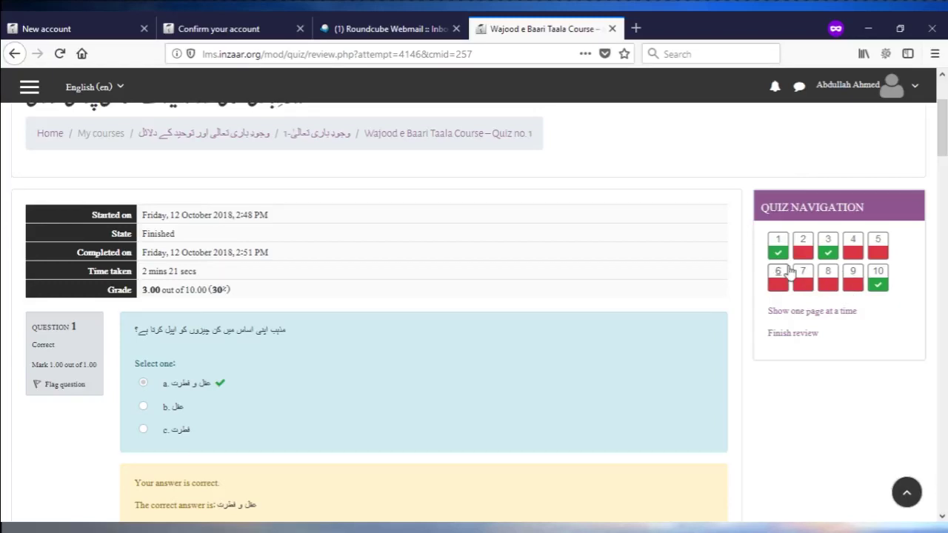
scroll(458, 292, down, 2)
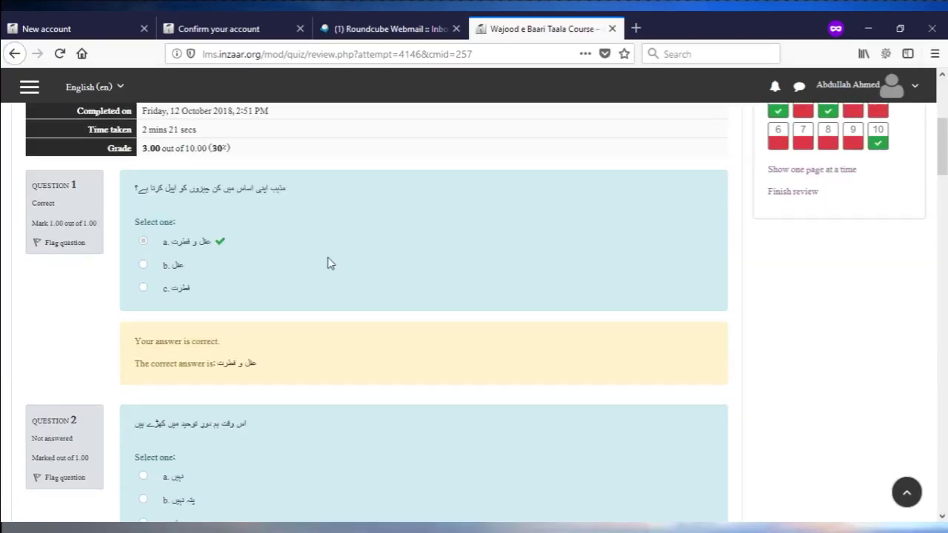
scroll(328, 258, down, 20)
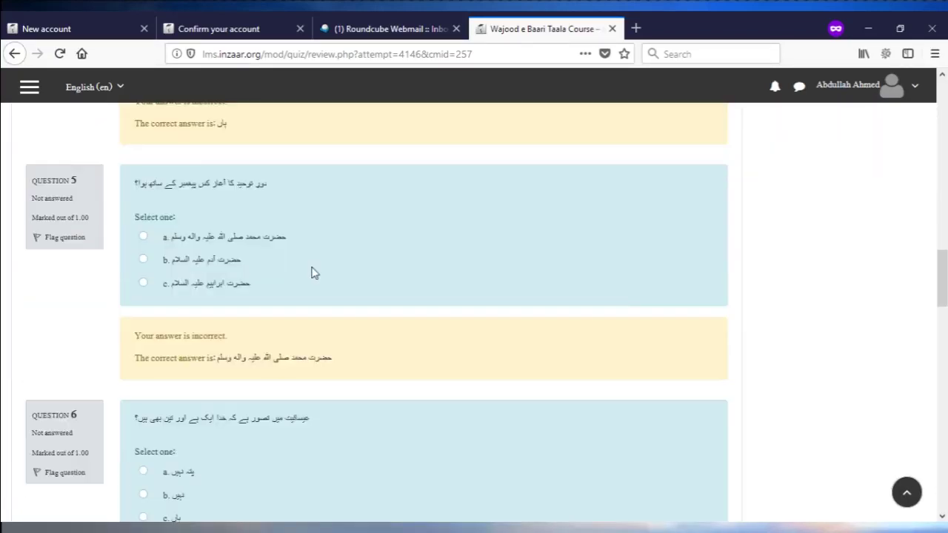
scroll(308, 273, down, 15)
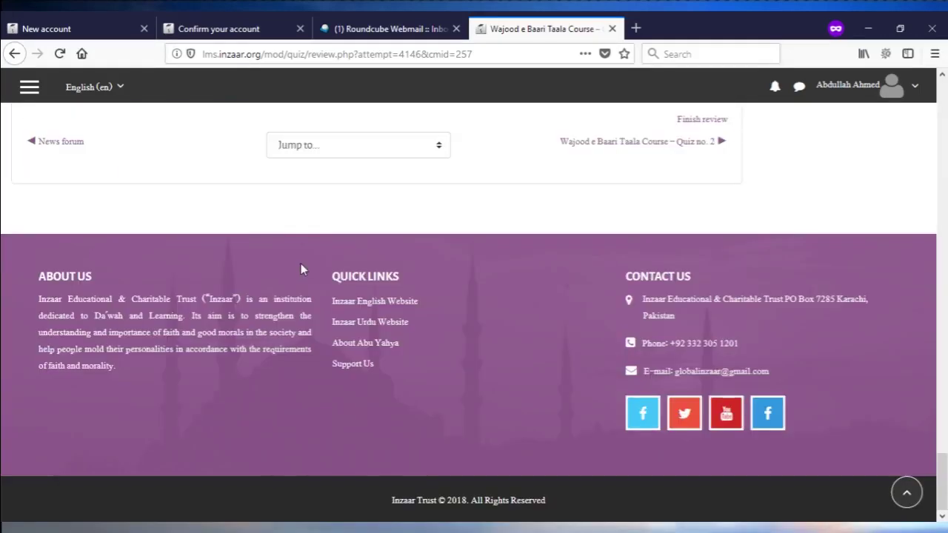
scroll(300, 268, up, 20)
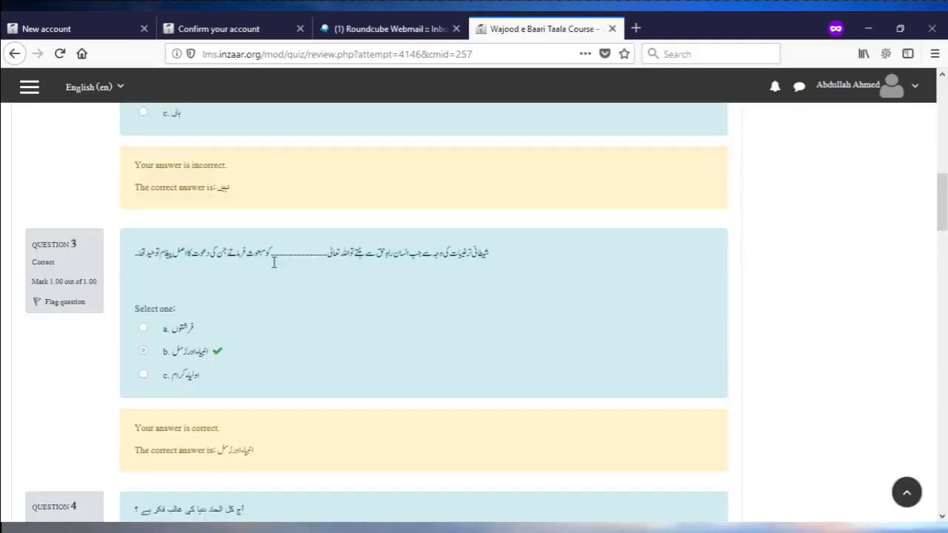
scroll(274, 263, up, 10)
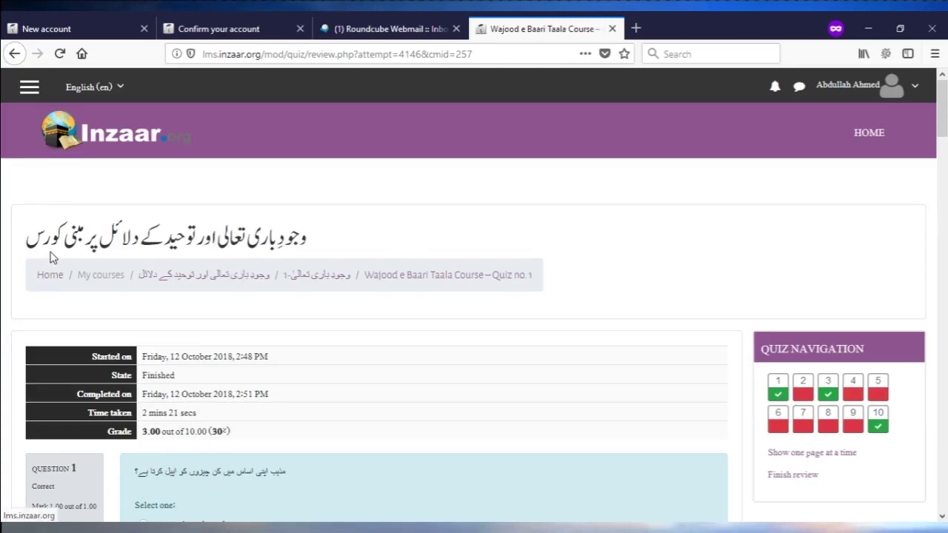
Step: Return to the site's home page and open the Dashboard at its Course Overview section
click(98, 138)
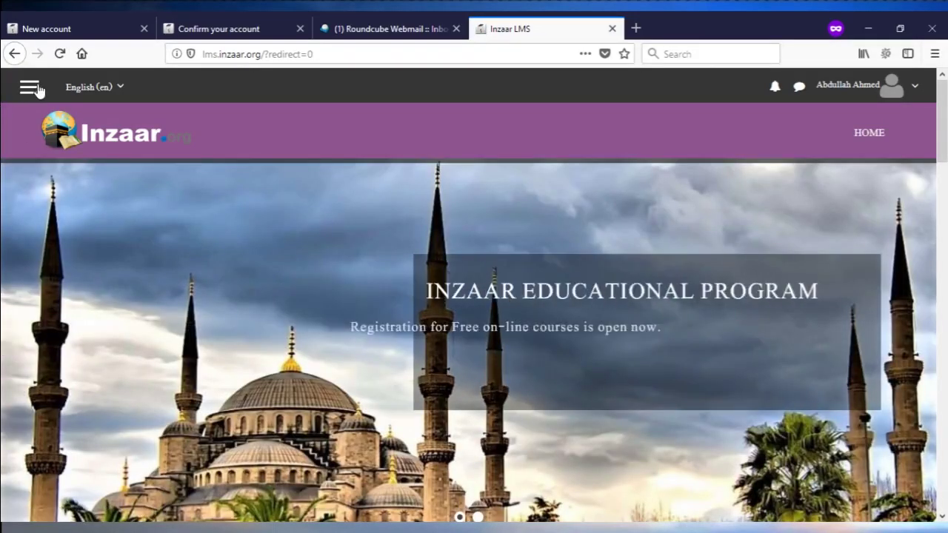
click(30, 87)
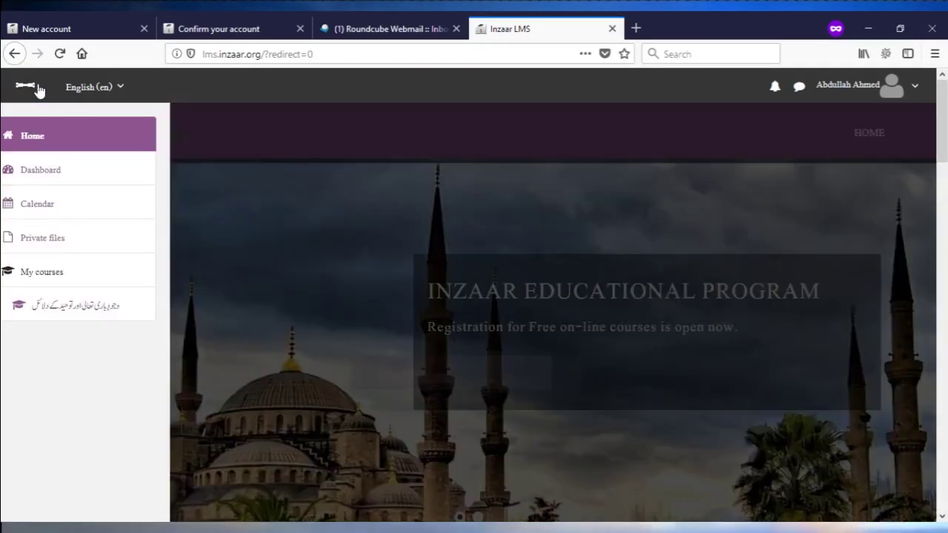
click(114, 144)
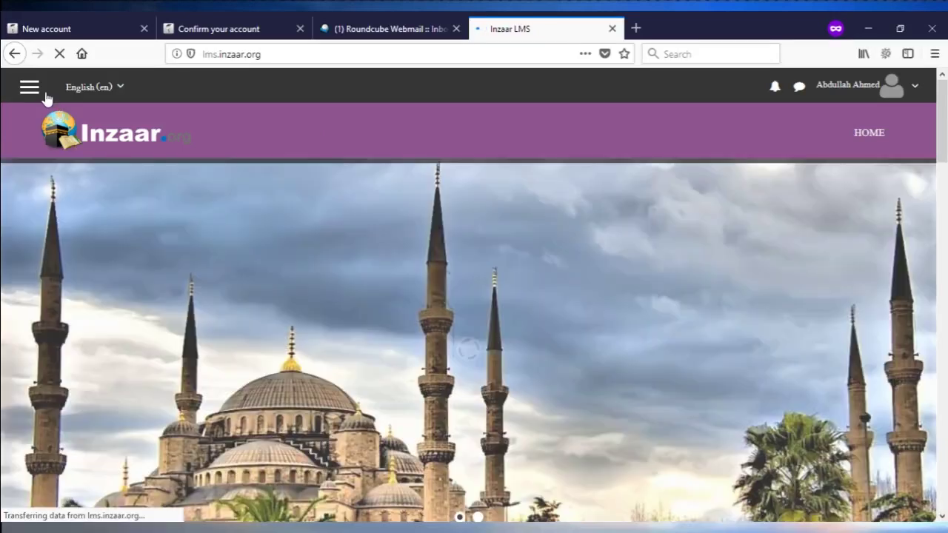
click(33, 92)
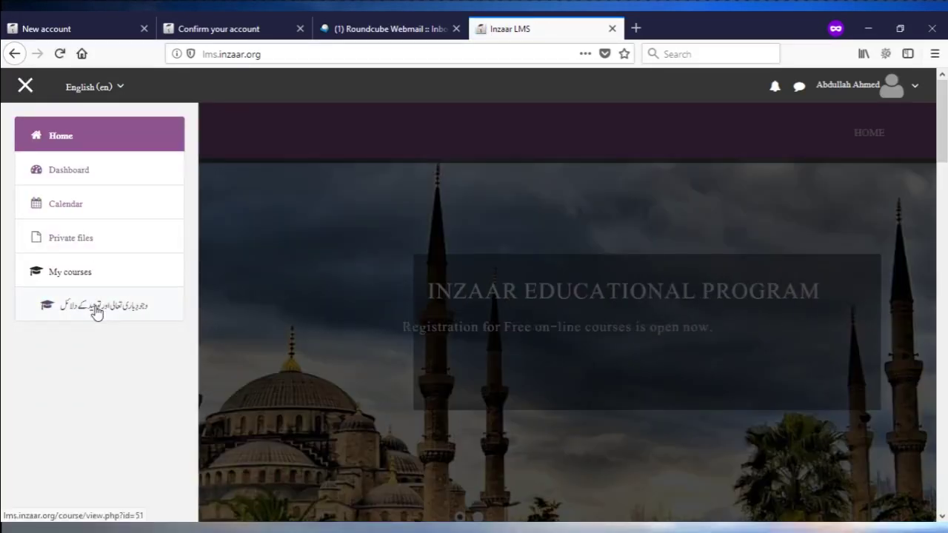
click(63, 175)
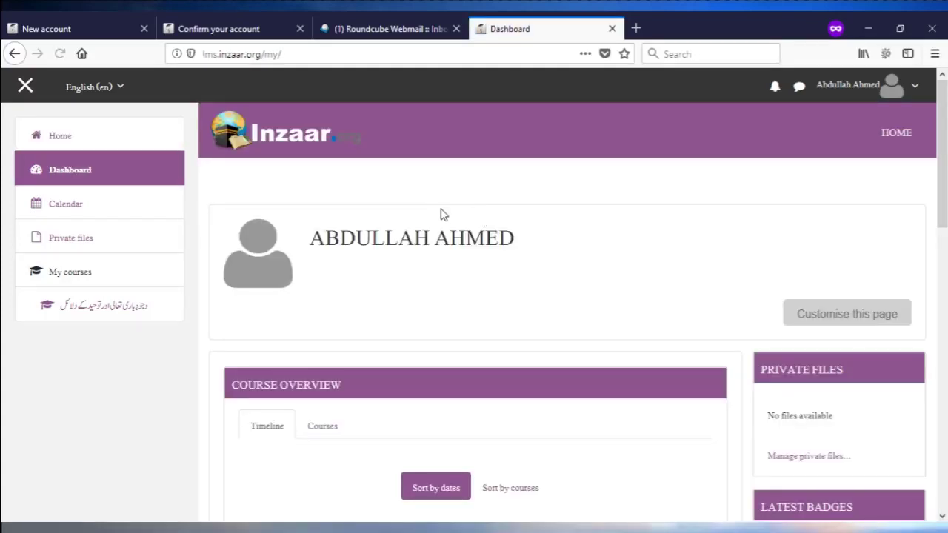
scroll(383, 210, down, 3)
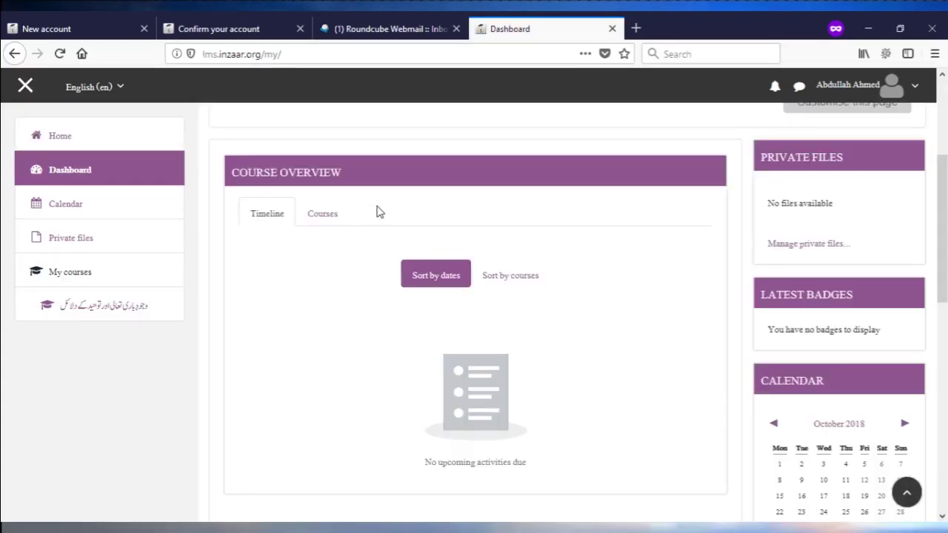
Step: Look over the Dashboard's blocks for private files, latest badges, calendar, upcoming events and online users
scroll(378, 211, up, 3)
scroll(377, 210, down, 2)
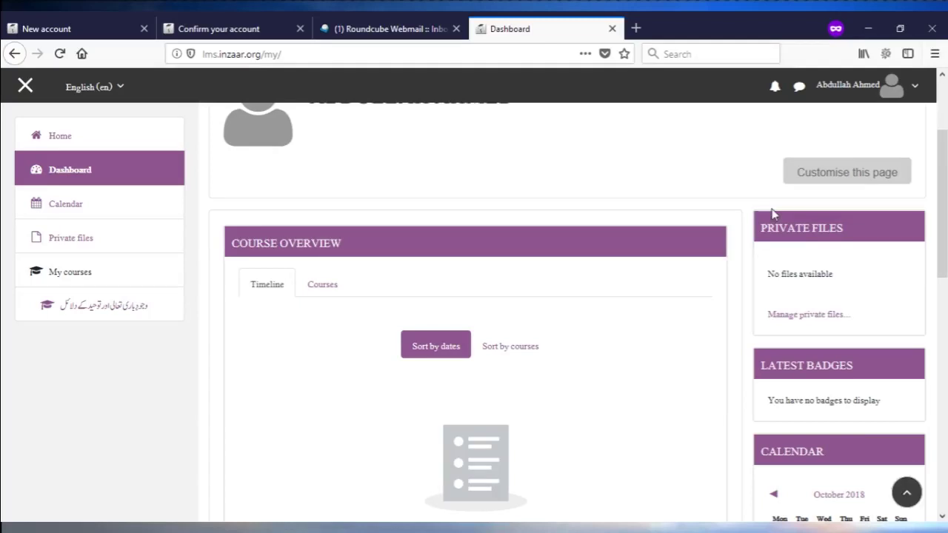
scroll(790, 264, down, 2)
scroll(849, 252, down, 3)
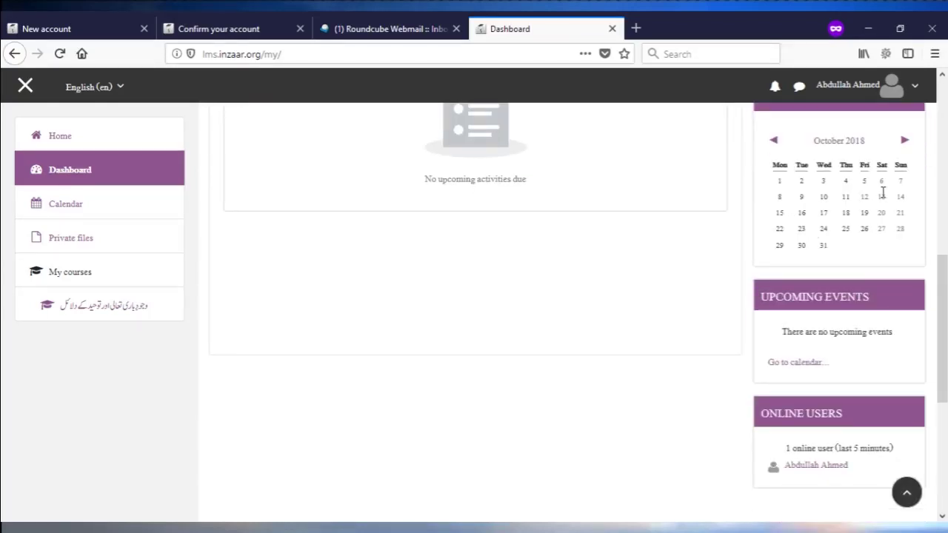
scroll(883, 192, down, 2)
scroll(585, 239, up, 5)
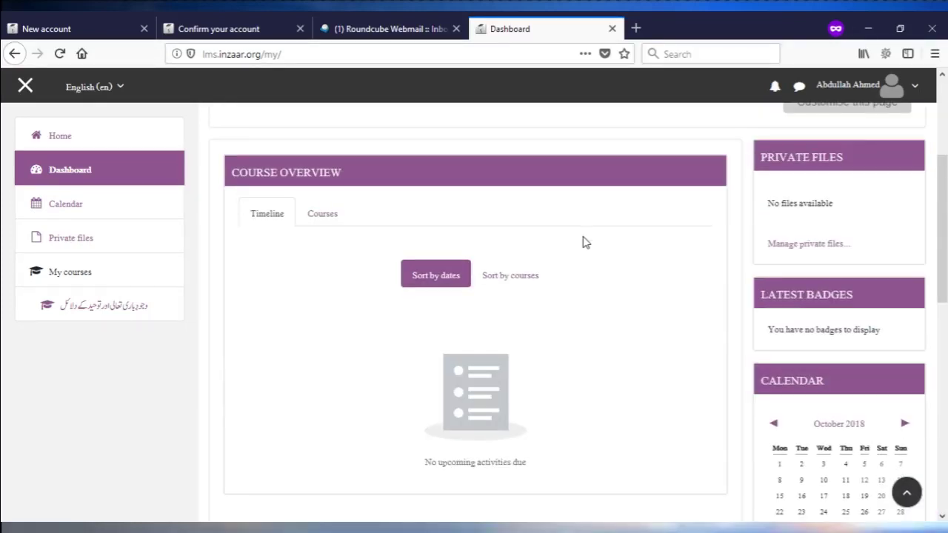
Step: Switch the Course Overview to the Courses view and look over the courses in progress
click(320, 216)
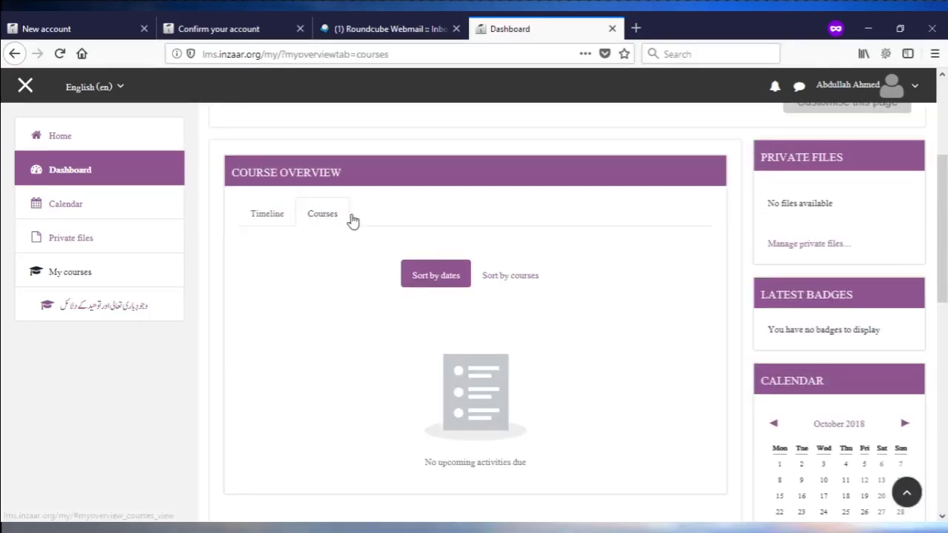
scroll(385, 222, down, 2)
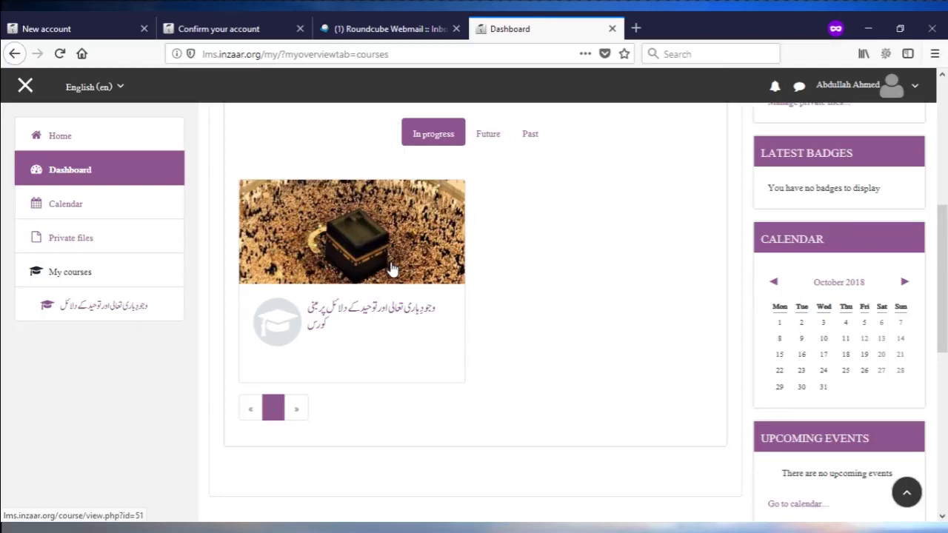
scroll(391, 267, up, 5)
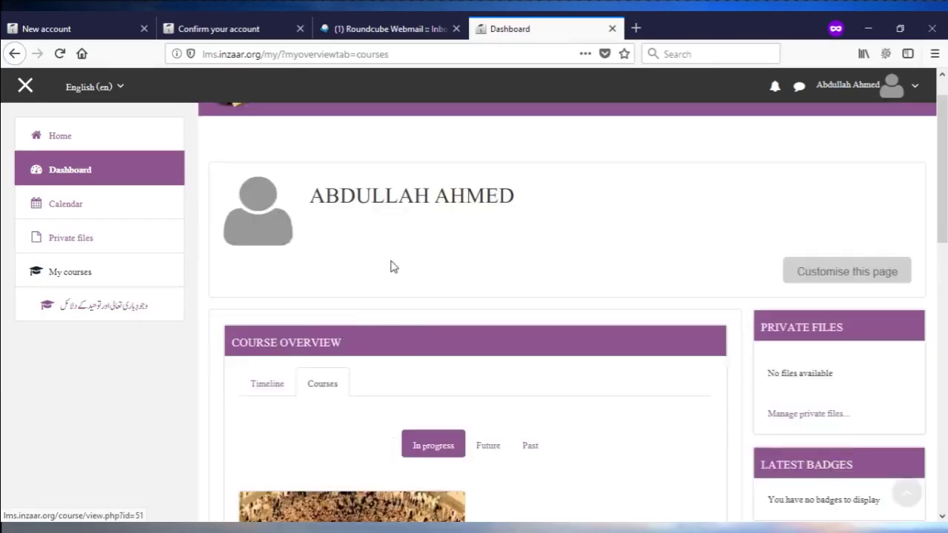
scroll(391, 267, down, 10)
scroll(390, 263, up, 10)
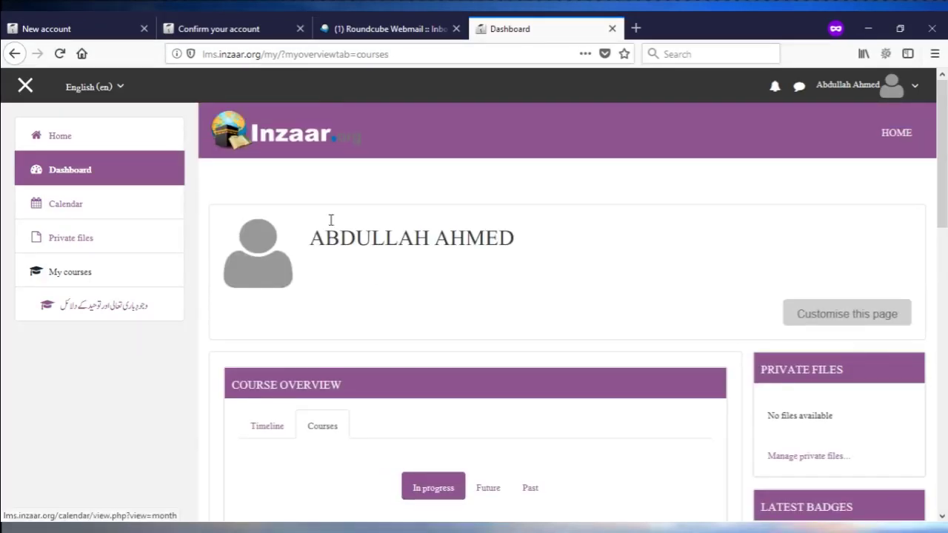
scroll(342, 252, down, 3)
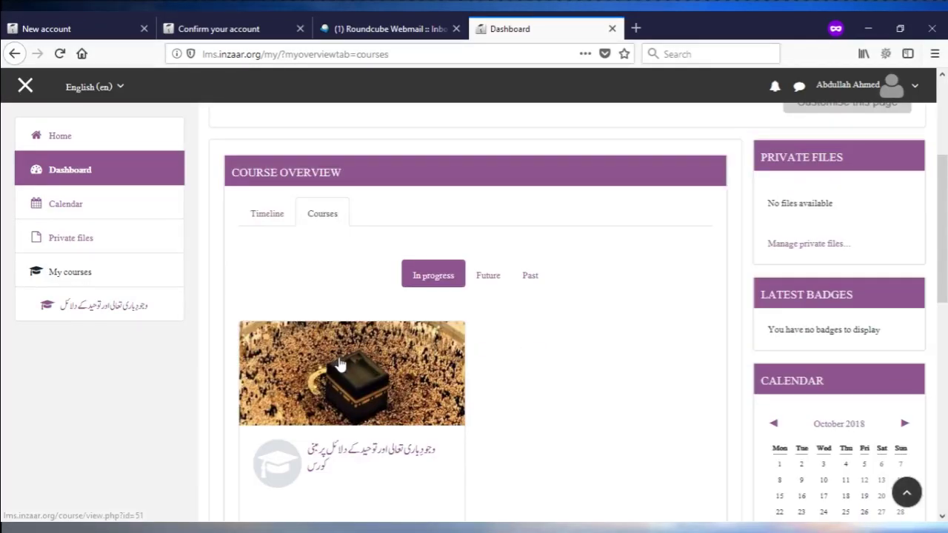
Step: Open the enrolled course from the in-progress courses and bring up its Grades user report
click(340, 361)
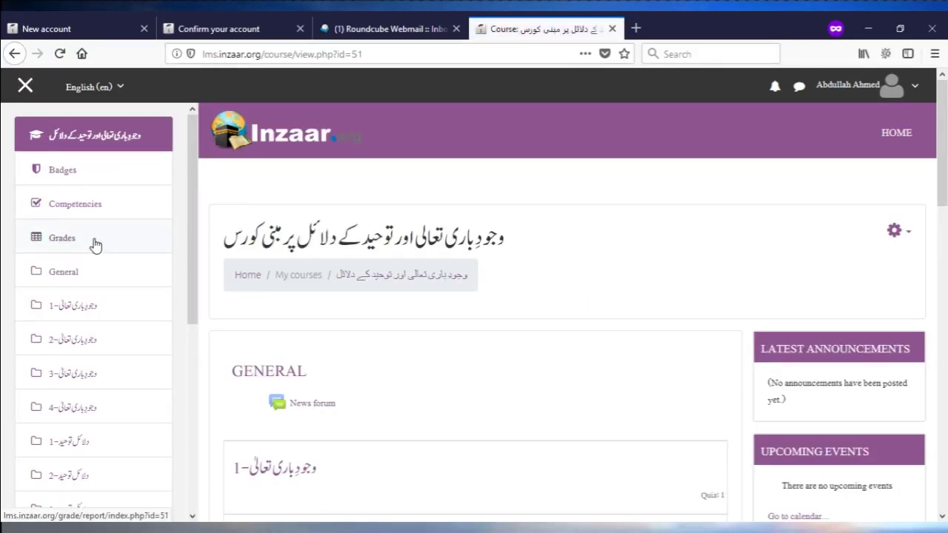
scroll(89, 246, down, 5)
scroll(86, 273, up, 5)
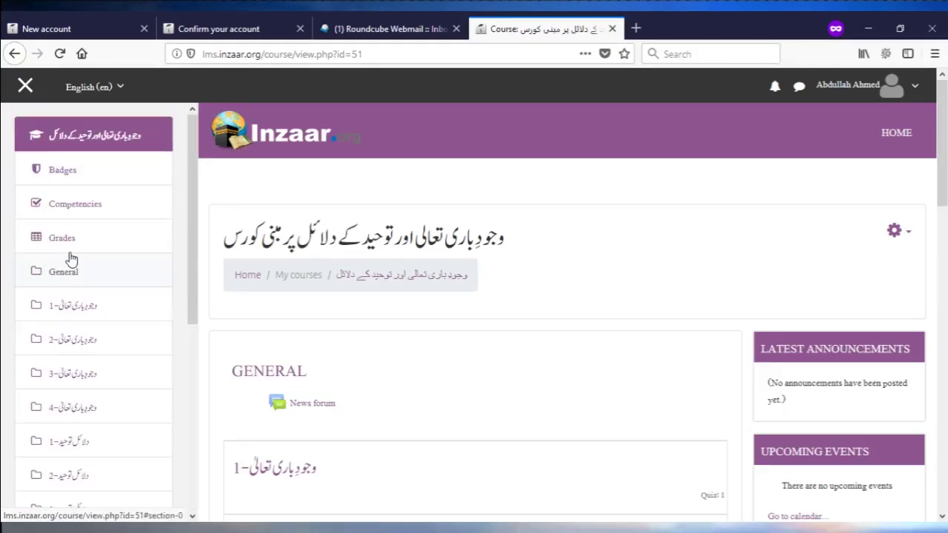
click(63, 240)
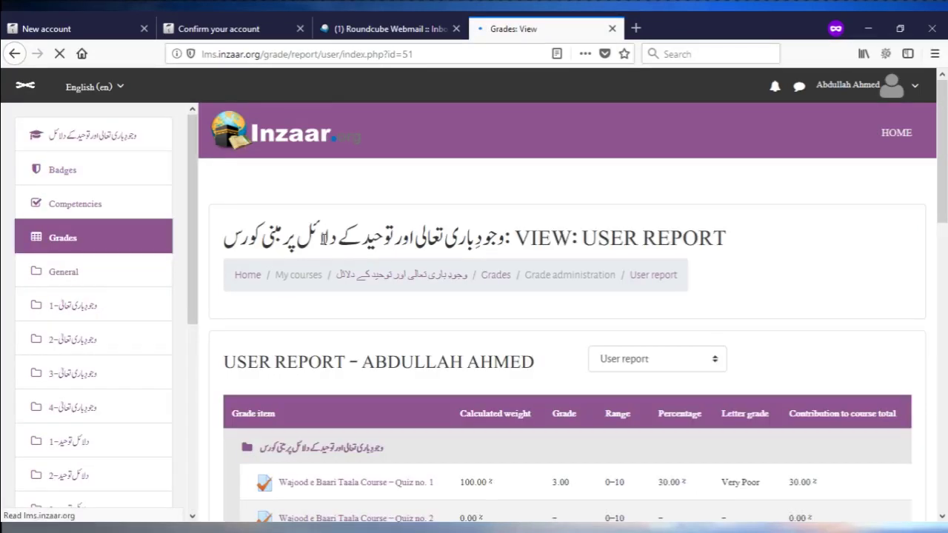
Step: Examine the user report for each quiz's grade, percentage, letter grade and contribution, the course total, and the list of course sections
scroll(317, 237, down, 4)
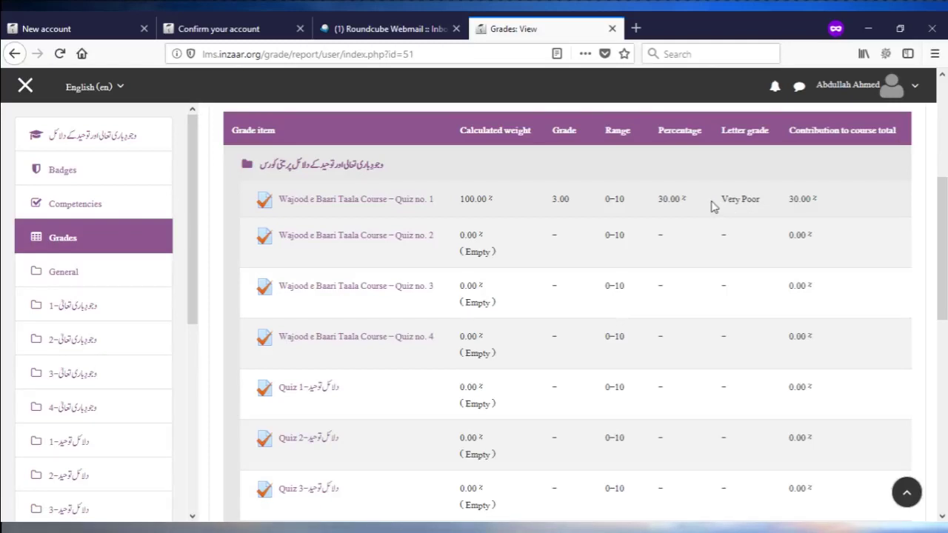
scroll(712, 205, down, 3)
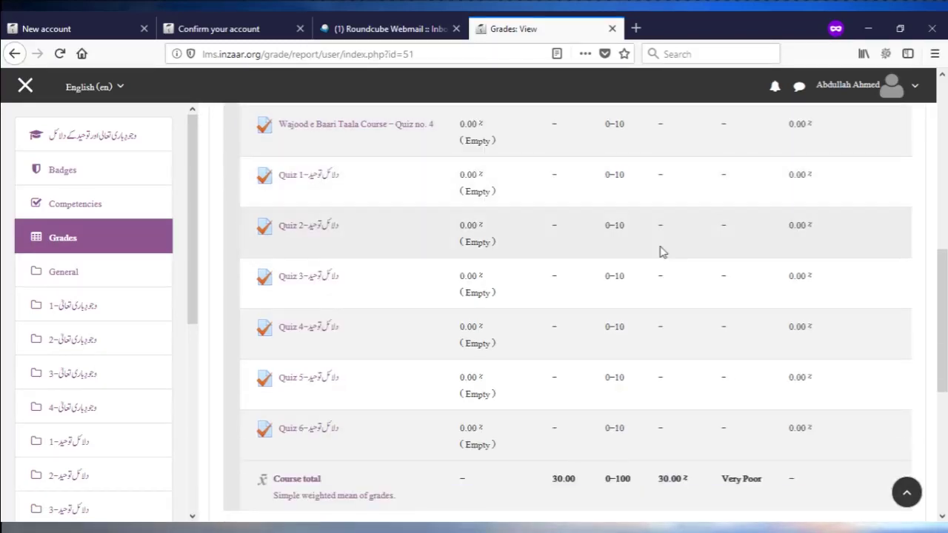
scroll(662, 414, up, 2)
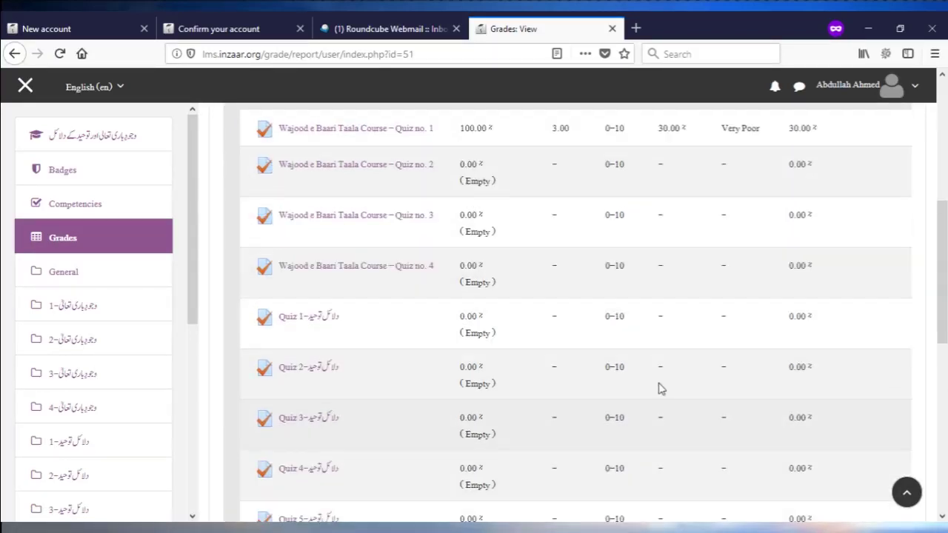
scroll(644, 326, down, 4)
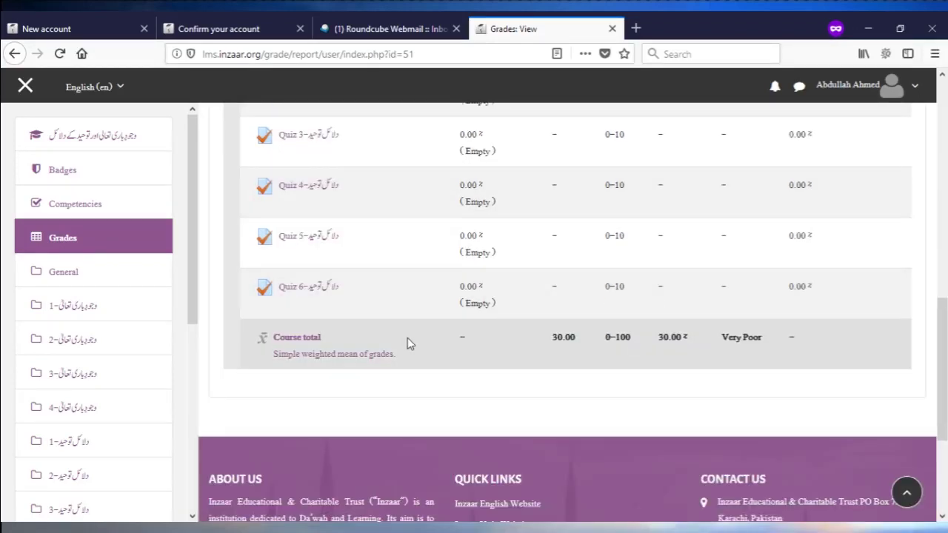
scroll(791, 342, up, 7)
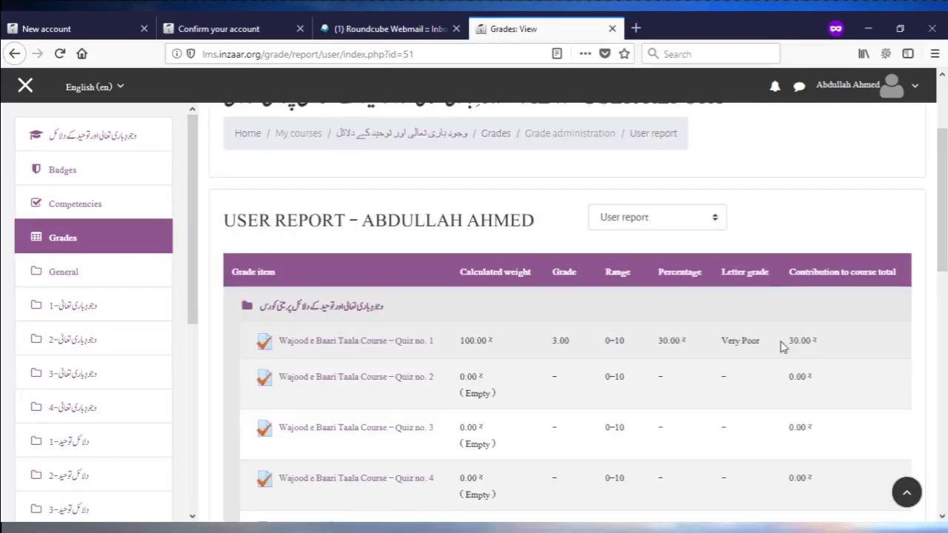
scroll(530, 318, down, 2)
scroll(530, 333, down, 4)
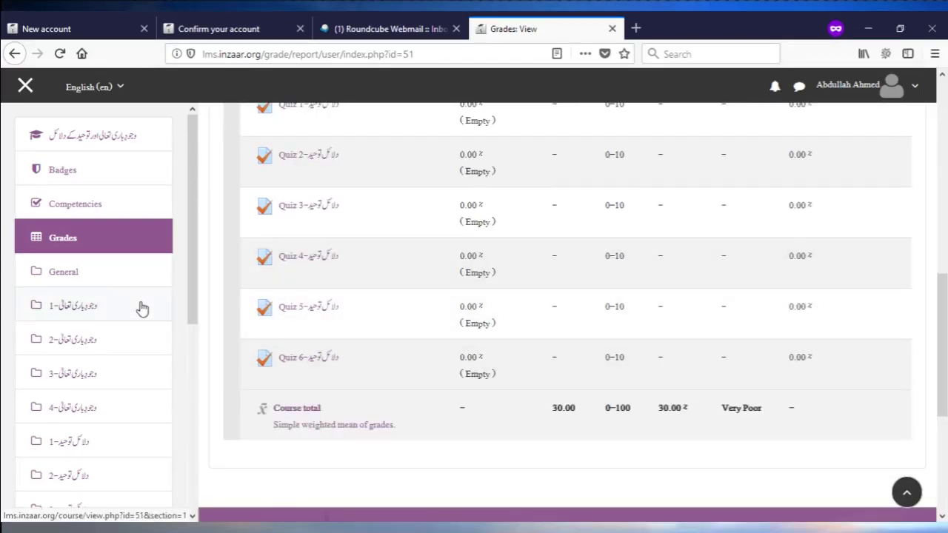
scroll(140, 309, down, 5)
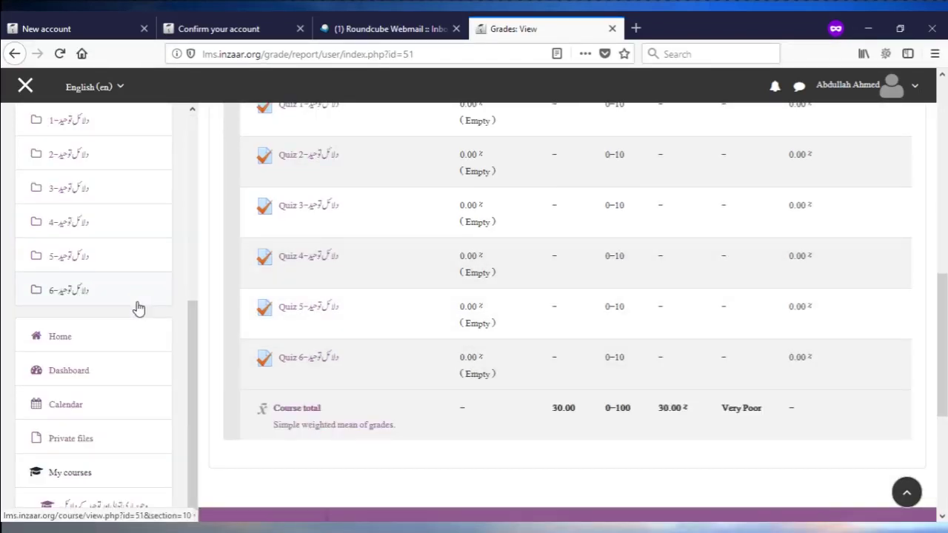
scroll(137, 306, up, 5)
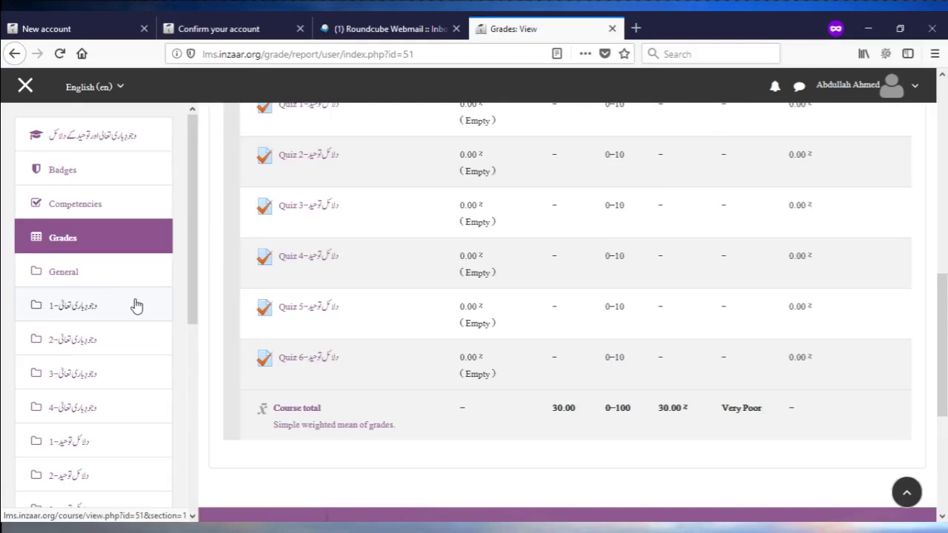
Step: Return through the course page to the site's home page and look through its popular courses, course categories and footer contact details
click(101, 142)
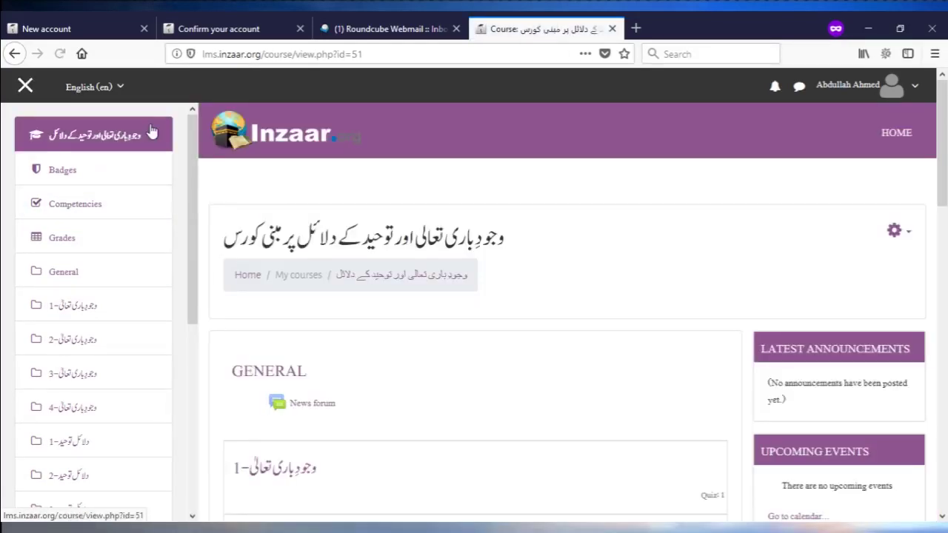
click(274, 130)
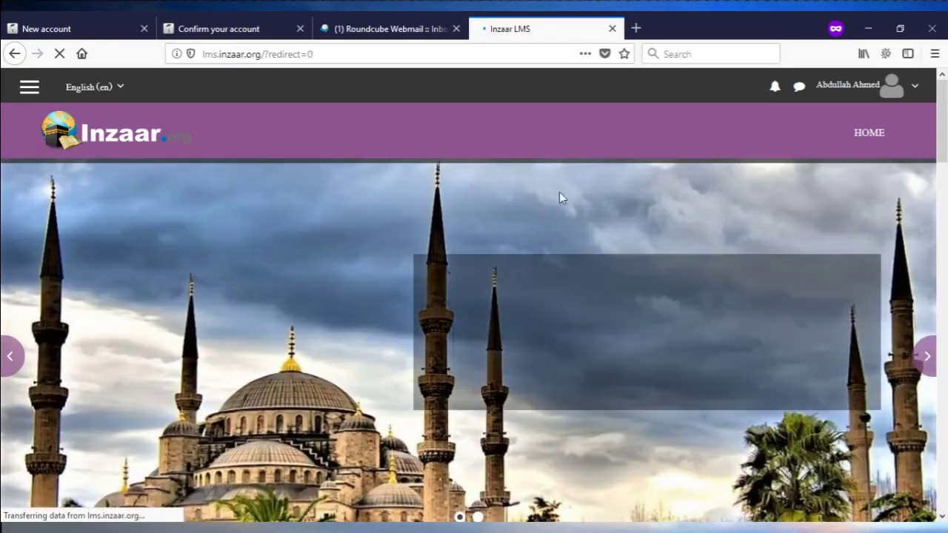
scroll(427, 182, down, 4)
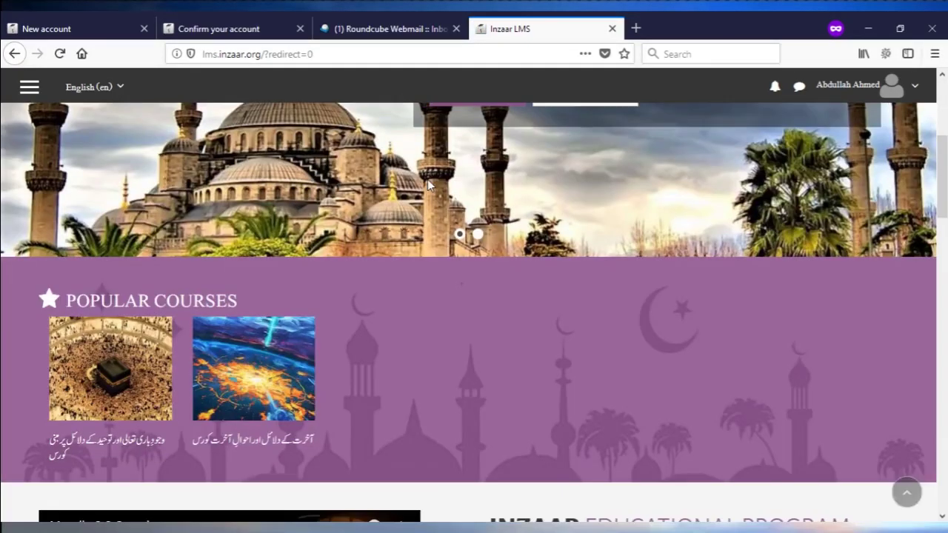
scroll(428, 180, down, 15)
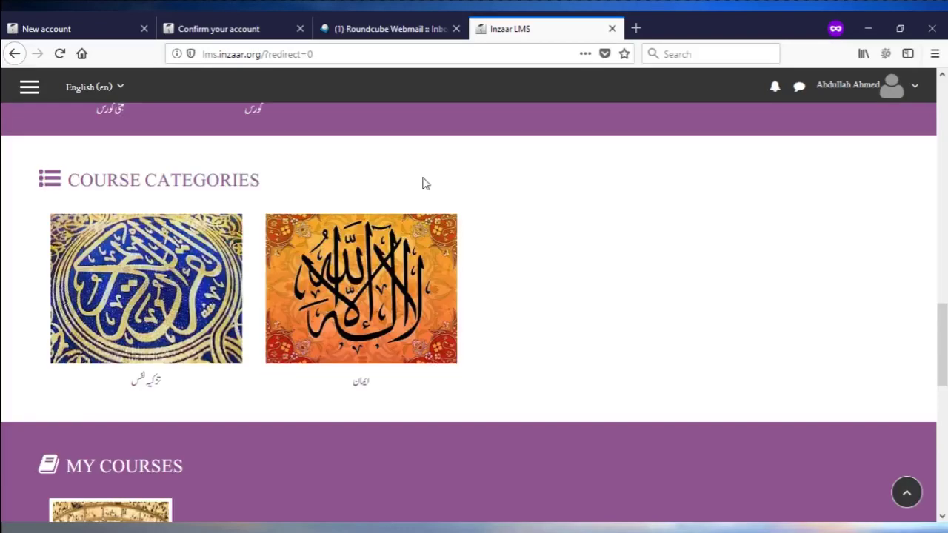
scroll(424, 183, down, 7)
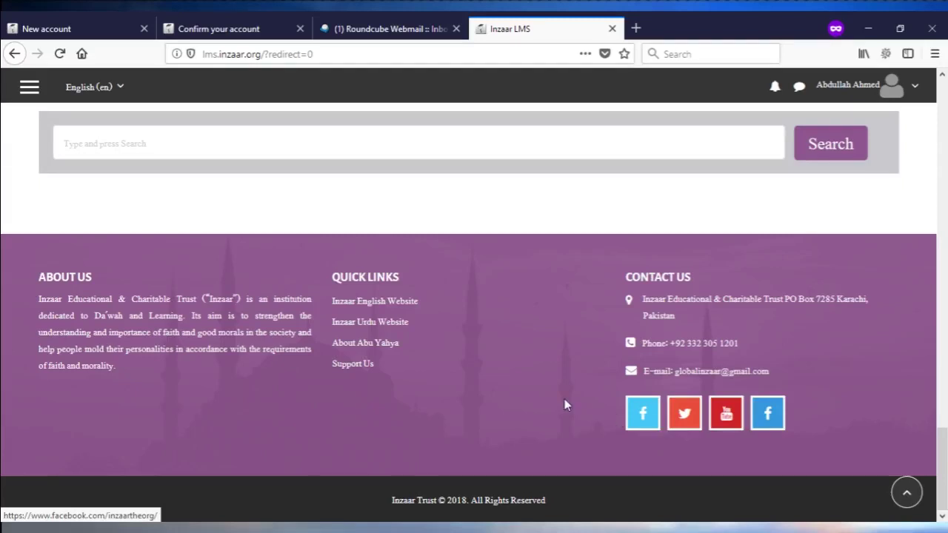
scroll(555, 396, up, 10)
scroll(489, 382, up, 7)
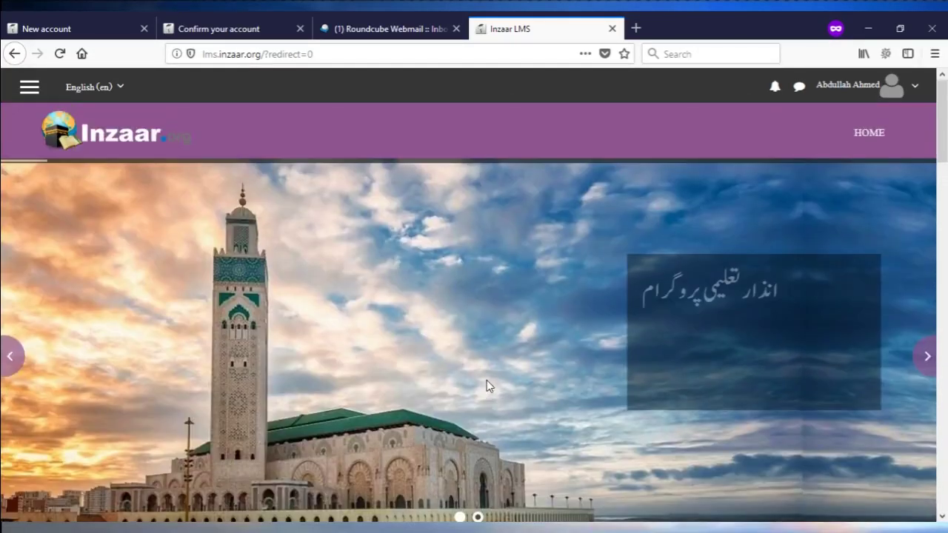
Step: Shrink the browser window to a narrow phone-like width and check the home page's mobile layout
click(900, 30)
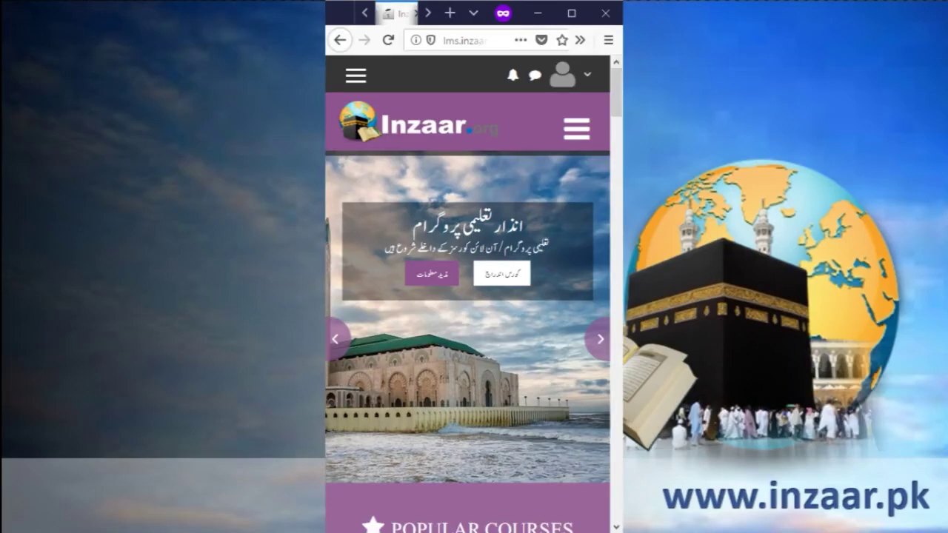
scroll(448, 172, down, 15)
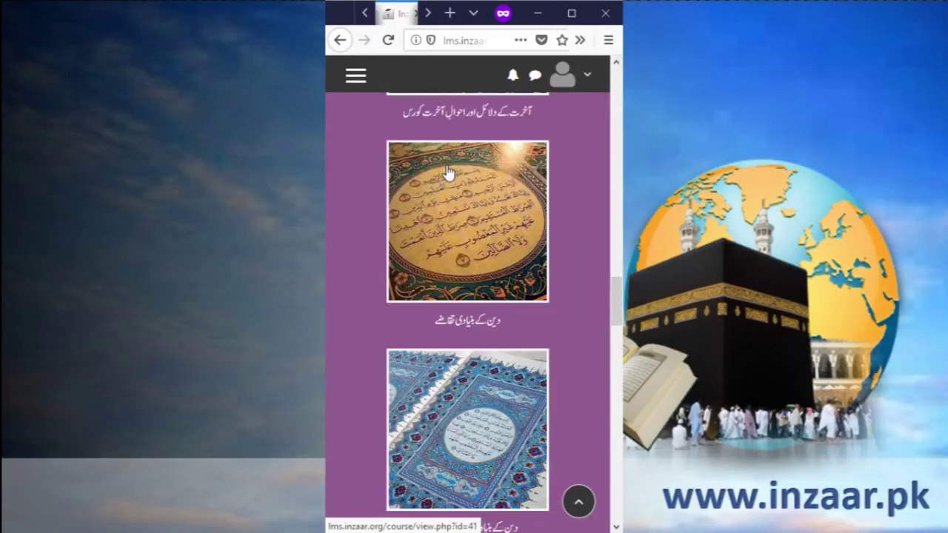
scroll(447, 172, up, 15)
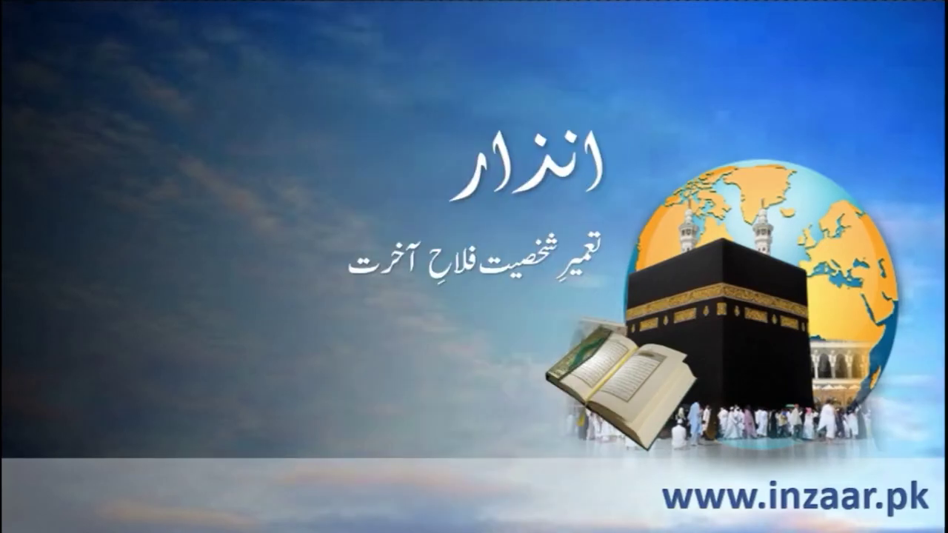